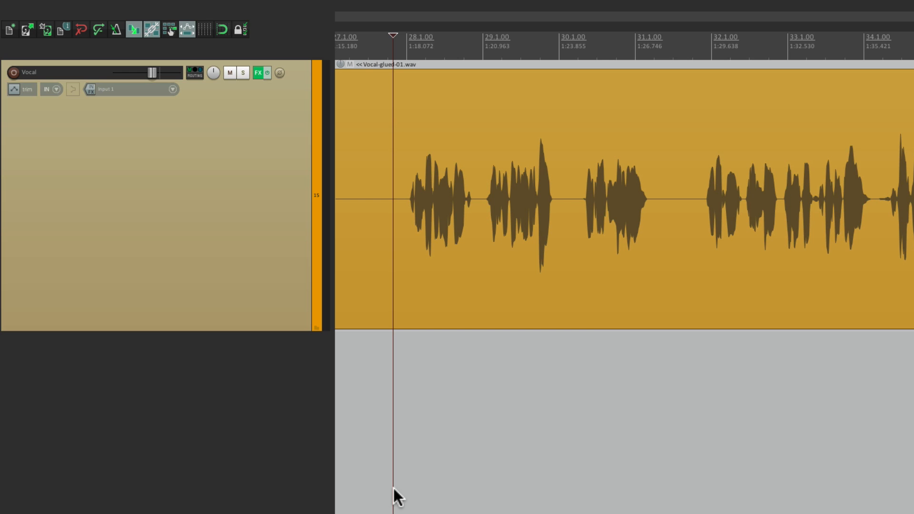
Audition the vocal, then add a new track below Vocal named Delay.
{"action": "key", "text": "space"}
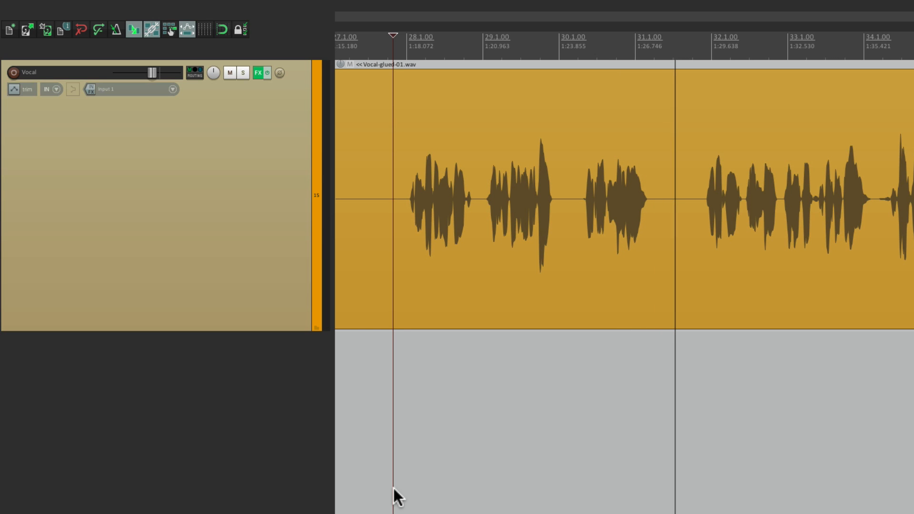
{"action": "key", "text": "space"}
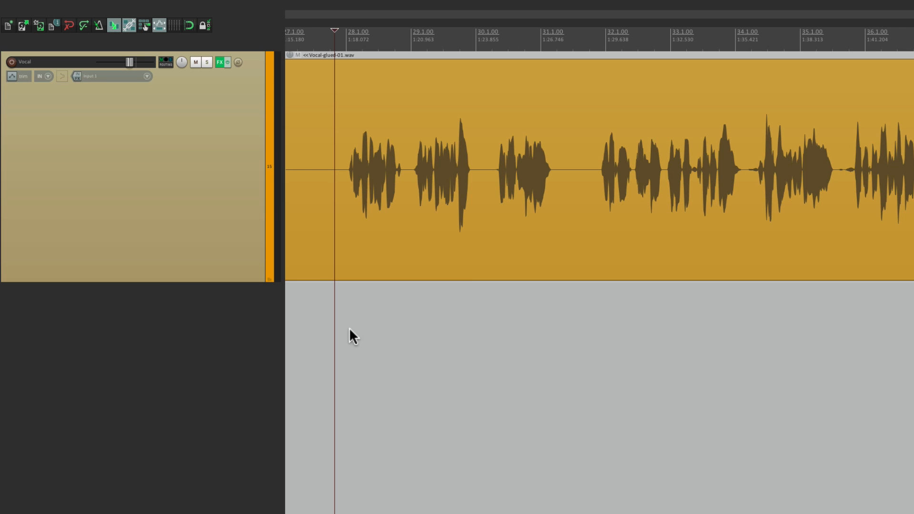
{"action": "double_click", "coordinate": [170, 322]}
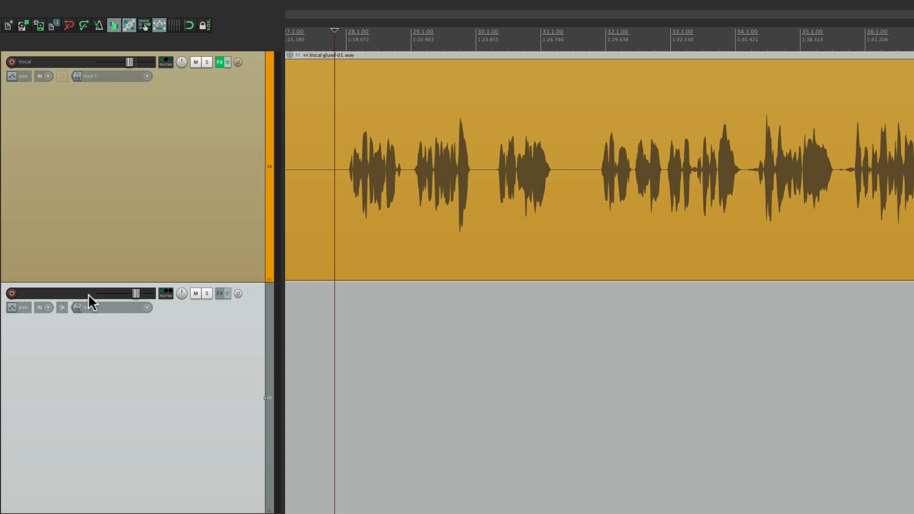
{"action": "double_click", "coordinate": [64, 291]}
{"action": "type", "text": "Delay"}
{"action": "key", "text": "Return"}
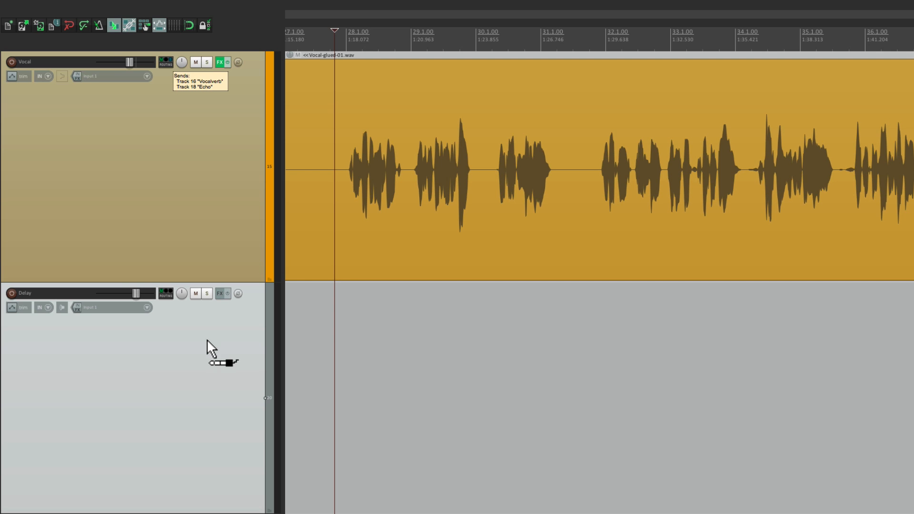
Send the Vocal track to the Delay track and lower the send to about -9 dB.
{"action": "left_click_drag", "start_coordinate": [206, 335], "coordinate": [207, 339]}
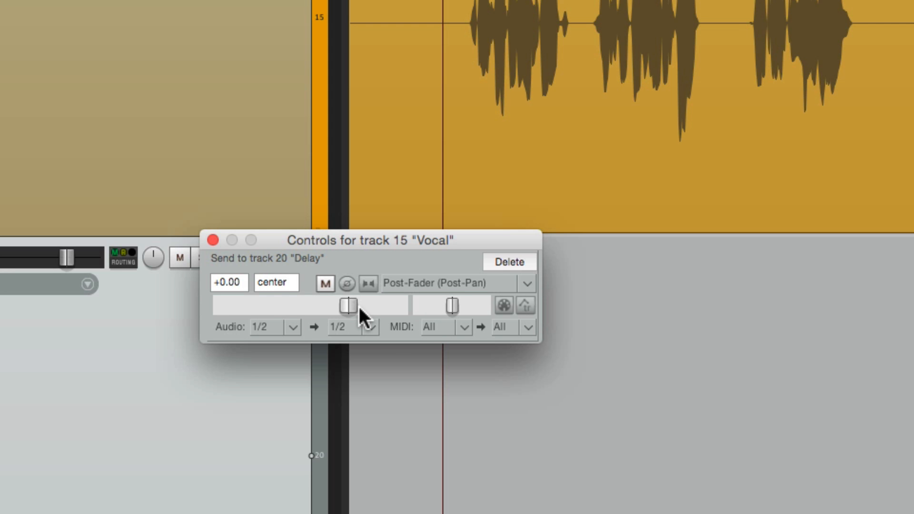
{"action": "left_click_drag", "start_coordinate": [349, 307], "coordinate": [319, 323]}
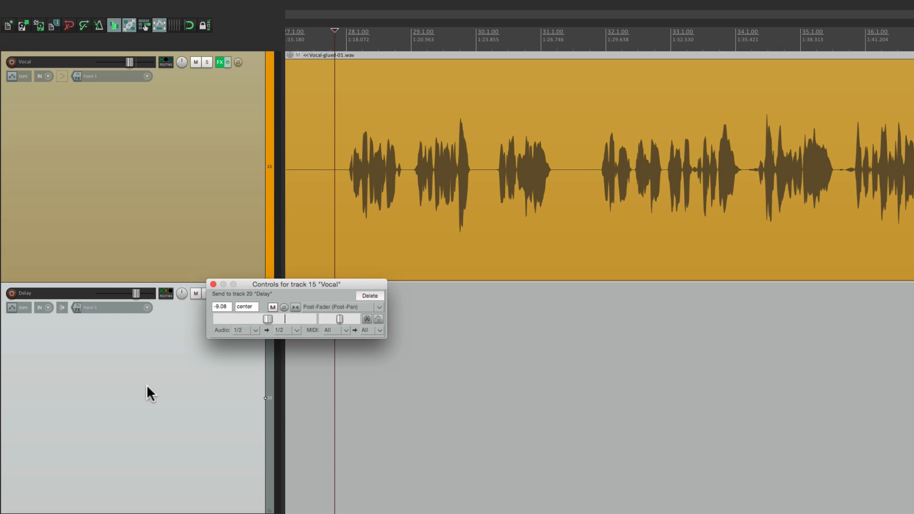
Add Cockos ReaDelay to the Delay track and turn its dry signal fully down.
{"action": "left_click", "coordinate": [213, 285]}
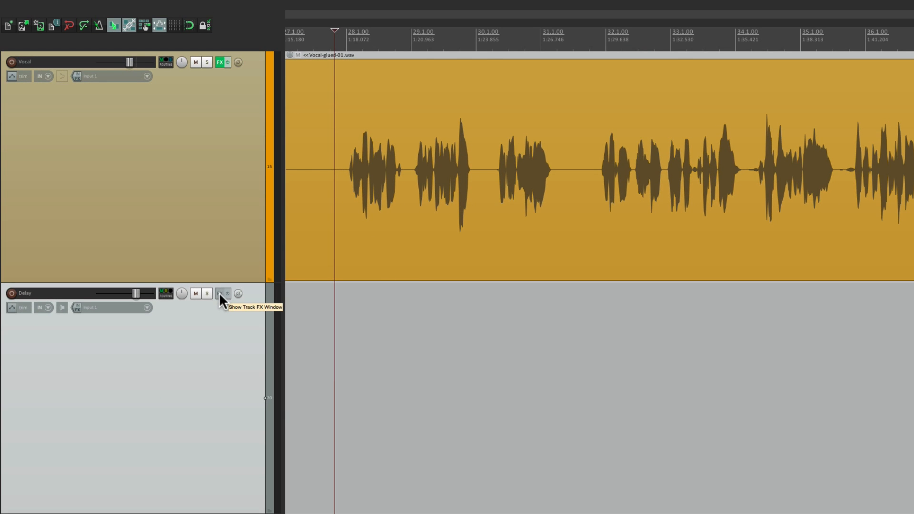
{"action": "left_click", "coordinate": [224, 295]}
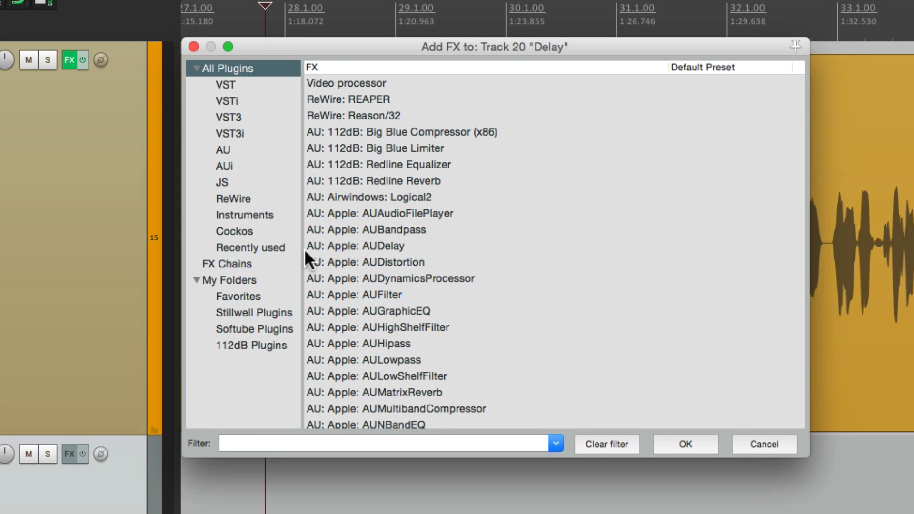
{"action": "left_click", "coordinate": [266, 232]}
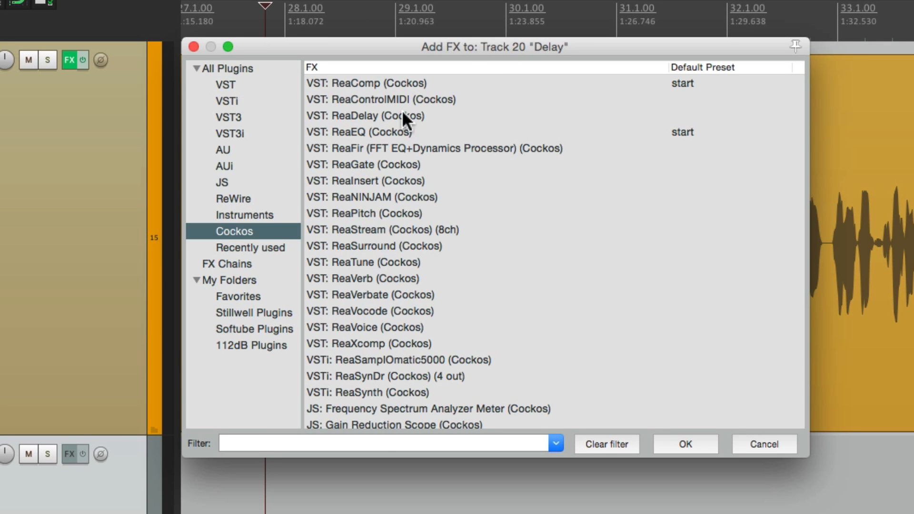
{"action": "double_click", "coordinate": [377, 115]}
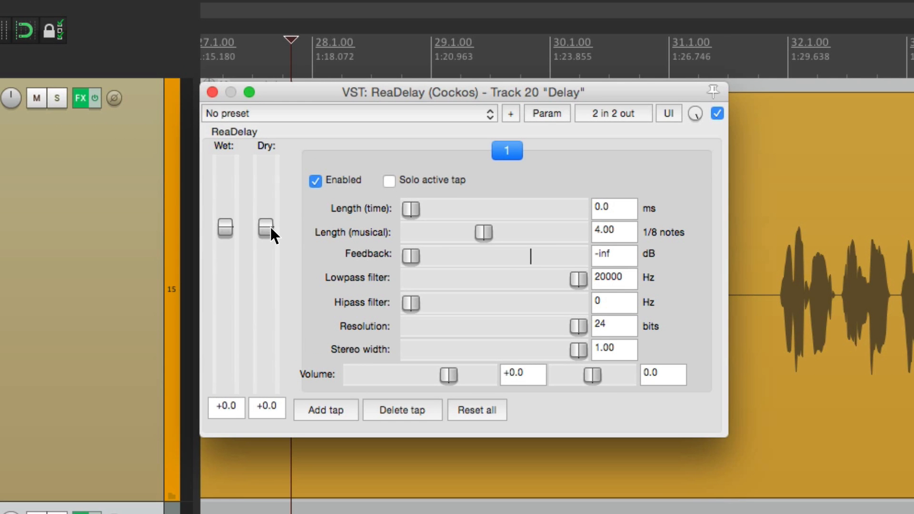
{"action": "left_click_drag", "start_coordinate": [266, 228], "coordinate": [277, 390]}
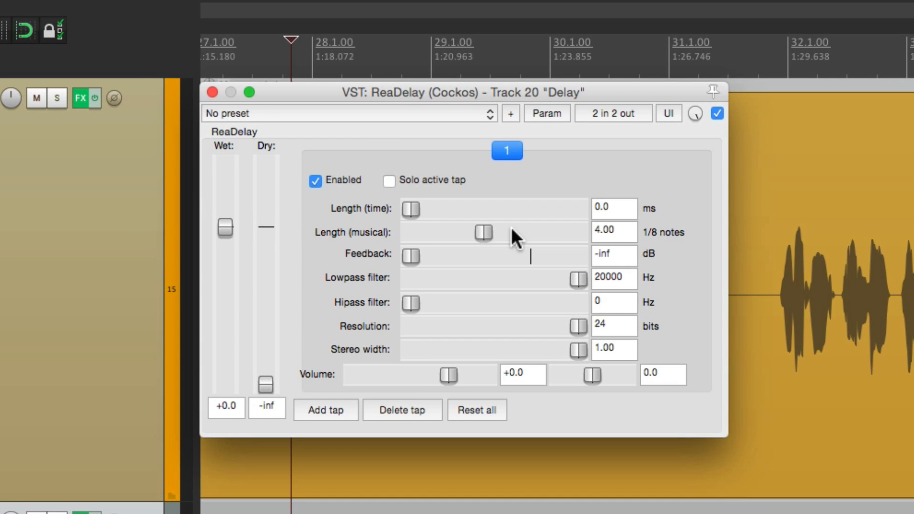
Set ReaDelay to 2 eighth-note length, -9.1 dB feedback, 6138 Hz lowpass and 655 Hz hipass.
{"action": "double_click", "coordinate": [608, 232]}
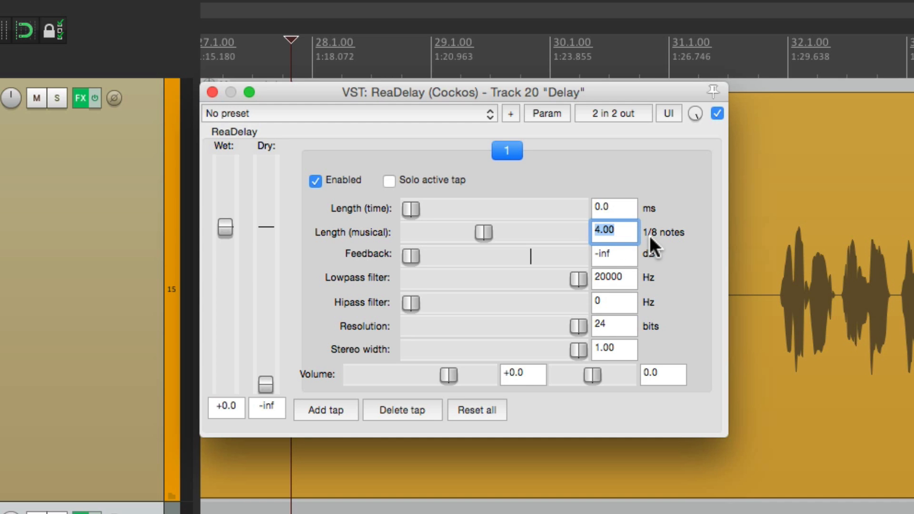
{"action": "type", "text": "2"}
{"action": "key", "text": "Return"}
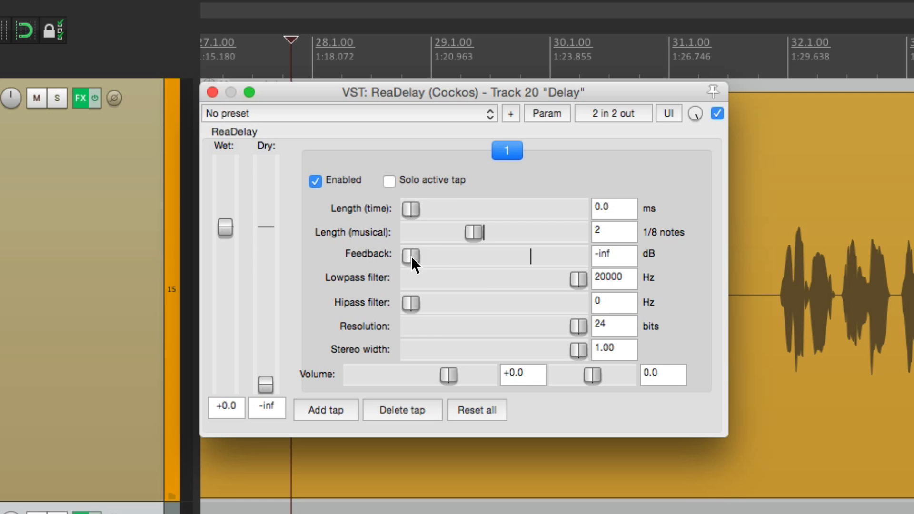
{"action": "left_click_drag", "start_coordinate": [410, 256], "coordinate": [499, 258]}
{"action": "mouse_move", "coordinate": [577, 279]}
{"action": "left_mouse_down"}
{"action": "mouse_move", "coordinate": [525, 300]}
{"action": "mouse_move", "coordinate": [503, 298]}
{"action": "left_mouse_up"}
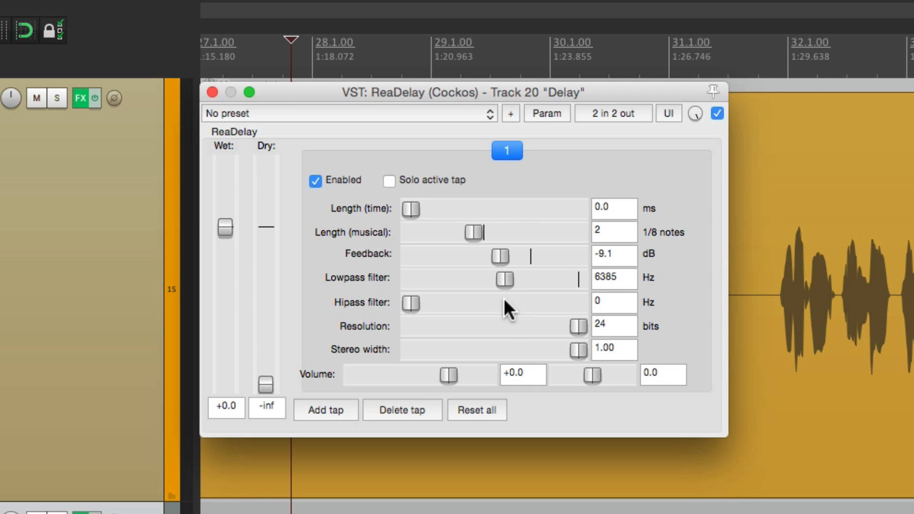
{"action": "left_click_drag", "start_coordinate": [410, 306], "coordinate": [439, 304]}
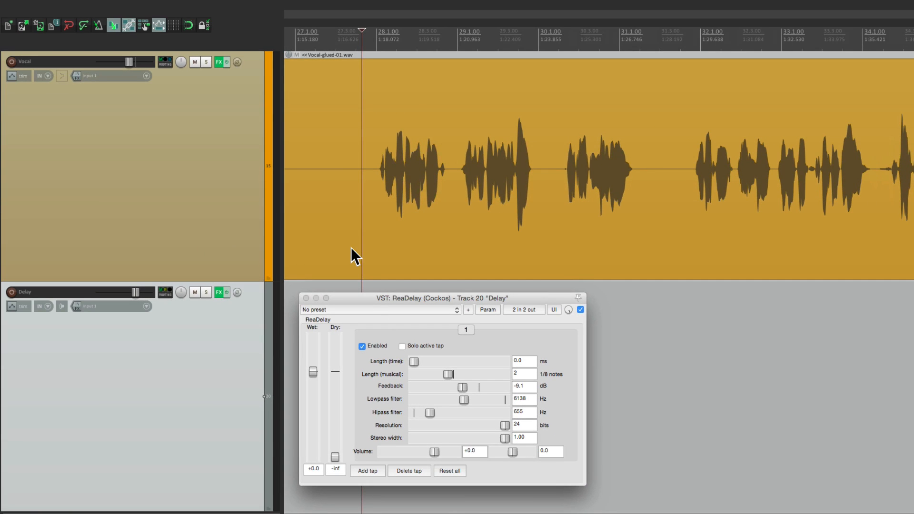
{"action": "key", "text": "space"}
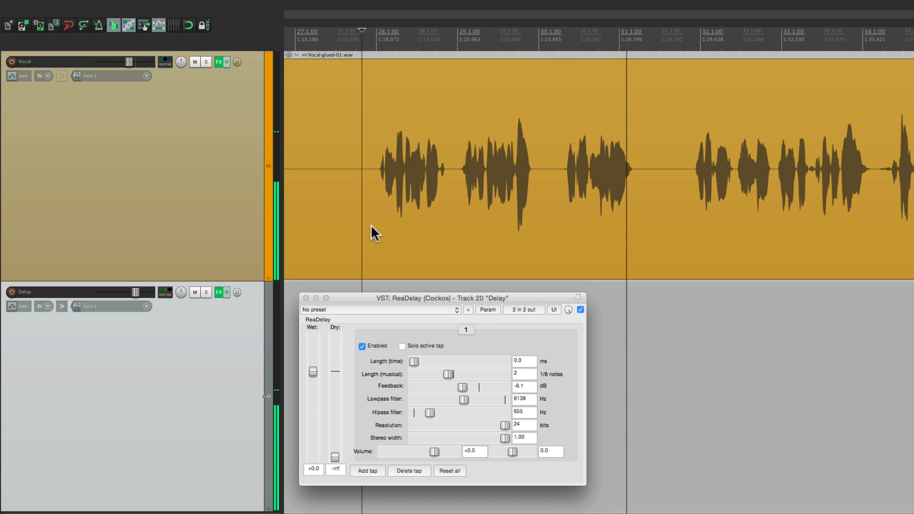
{"action": "key", "text": "space"}
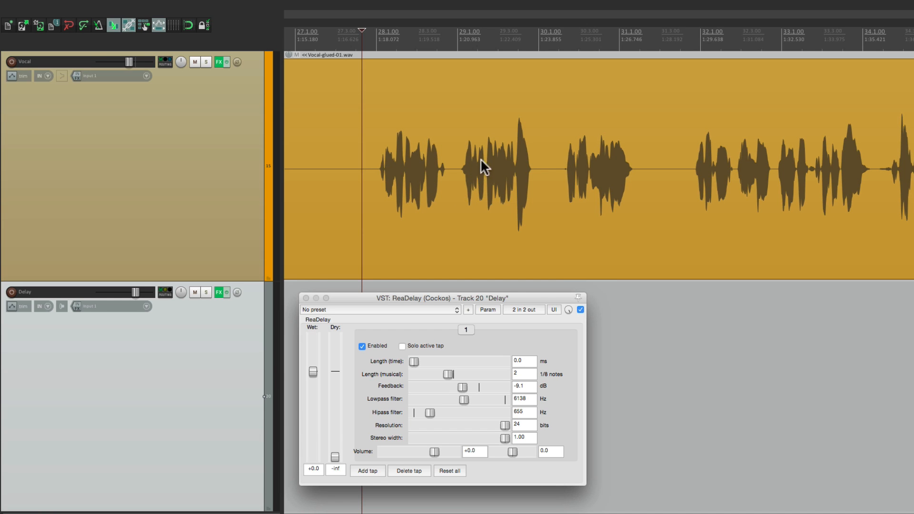
Show the Vocal track's routing and nudge the Delay send level to -9.14 dB.
{"action": "left_click", "coordinate": [166, 62]}
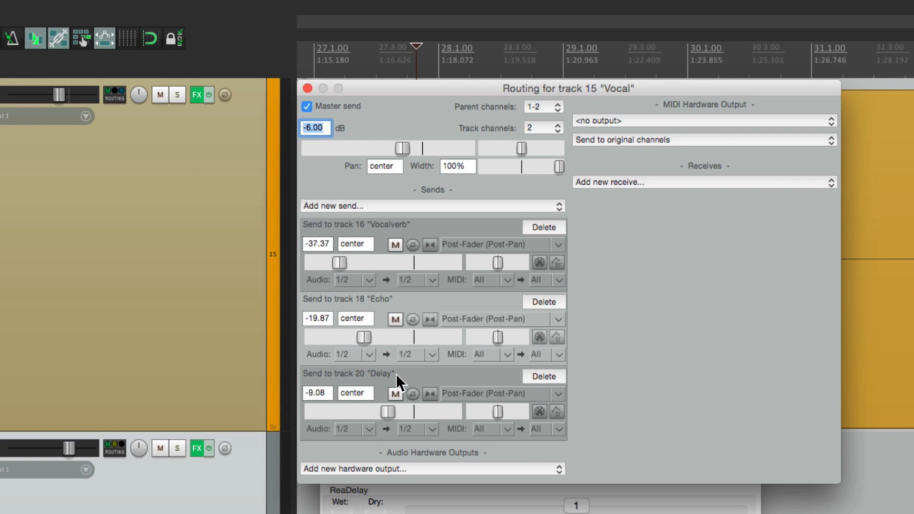
{"action": "mouse_move", "coordinate": [387, 412]}
{"action": "left_mouse_down"}
{"action": "mouse_move", "coordinate": [375, 415]}
{"action": "mouse_move", "coordinate": [390, 410]}
{"action": "left_mouse_up"}
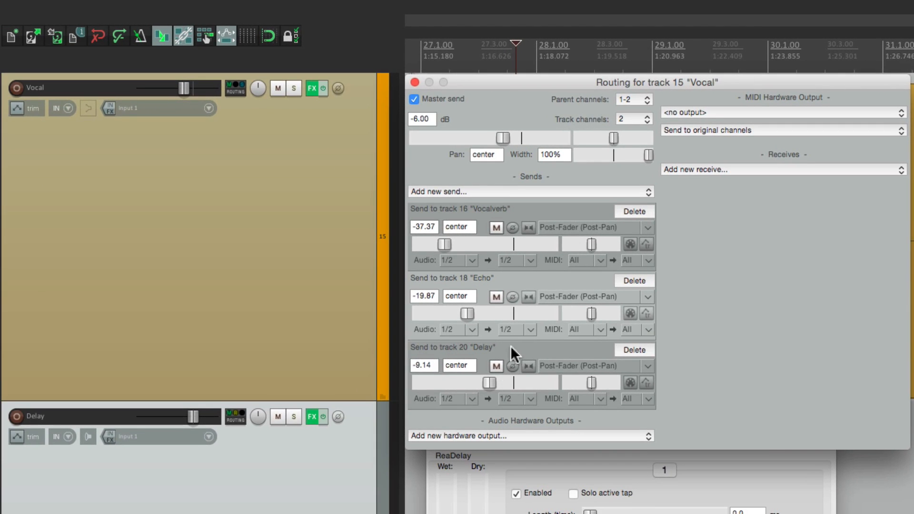
Enable the Track 20 "Delay" Send Mute envelope, visible and armed, on the Vocal track.
{"action": "left_click", "coordinate": [17, 109]}
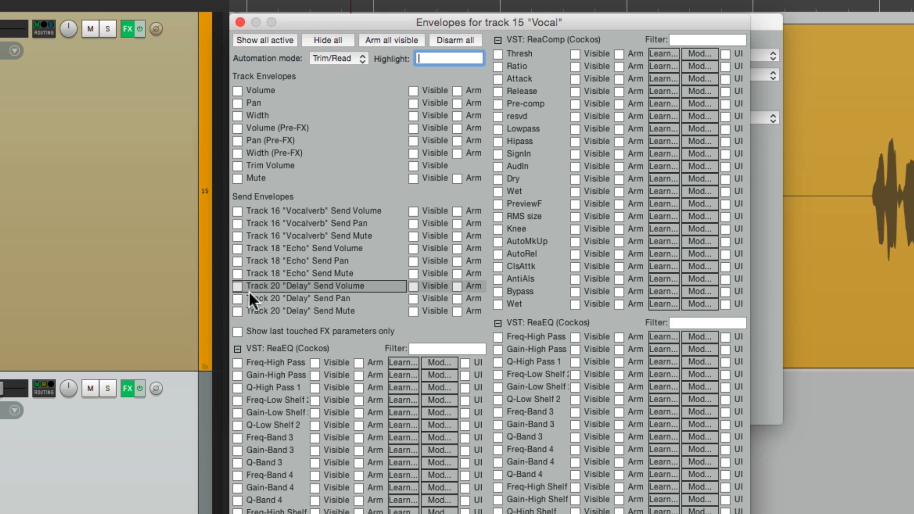
{"action": "left_click", "coordinate": [237, 311]}
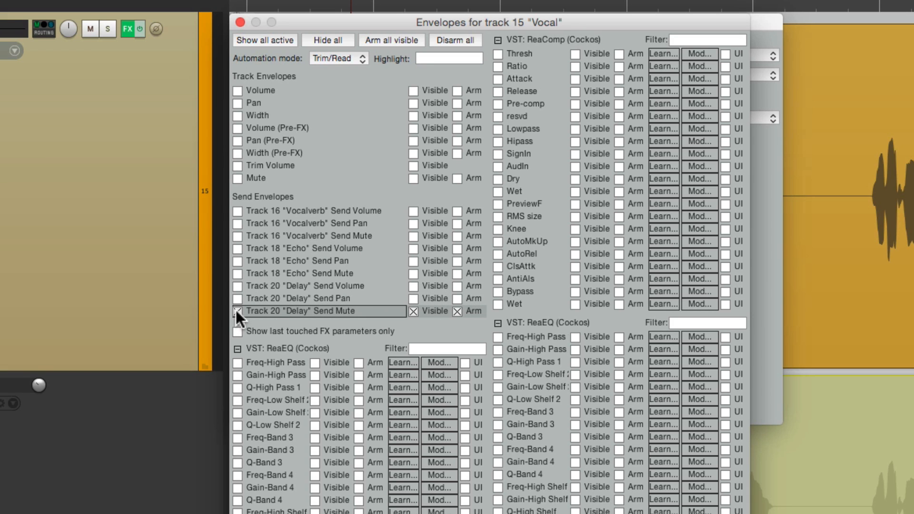
{"action": "left_click", "coordinate": [240, 23]}
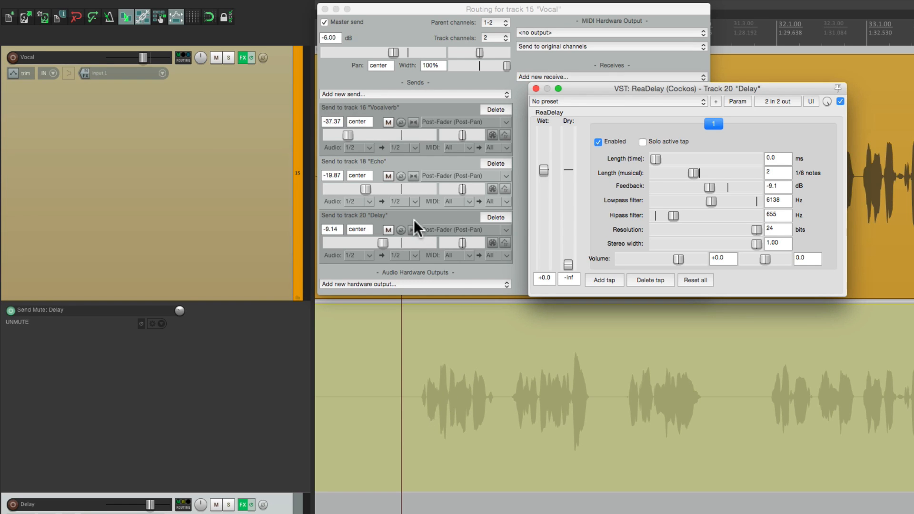
Set the Delay send mute envelope to MUTE and switch the Vocal track to Read automation.
{"action": "left_click", "coordinate": [425, 307]}
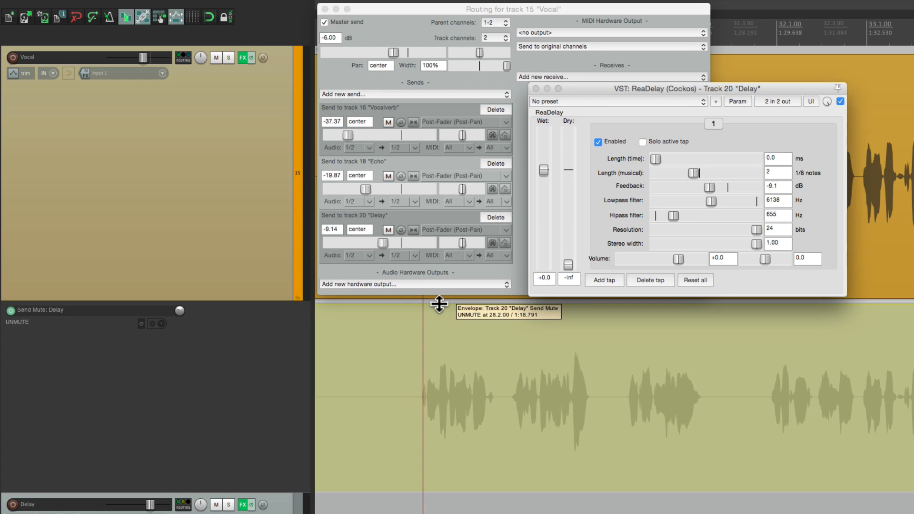
{"action": "left_click_drag", "start_coordinate": [440, 305], "coordinate": [439, 492]}
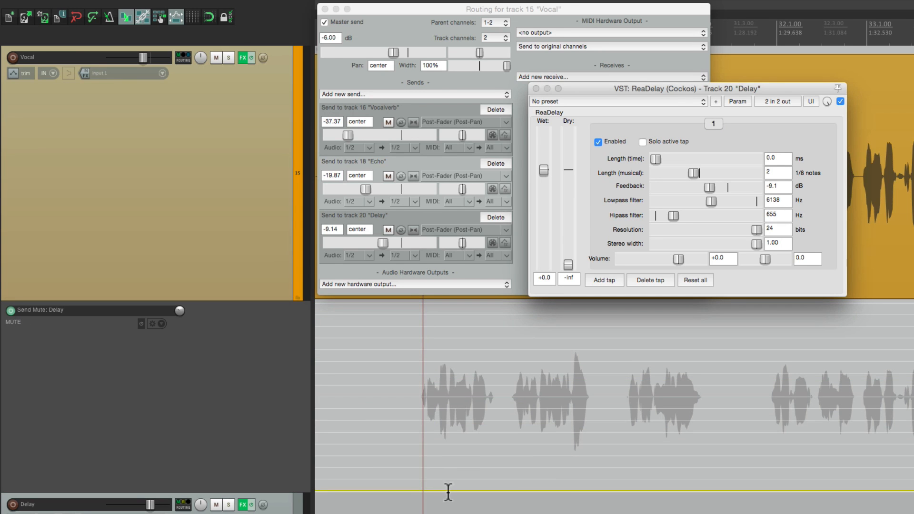
{"action": "left_click", "coordinate": [12, 72]}
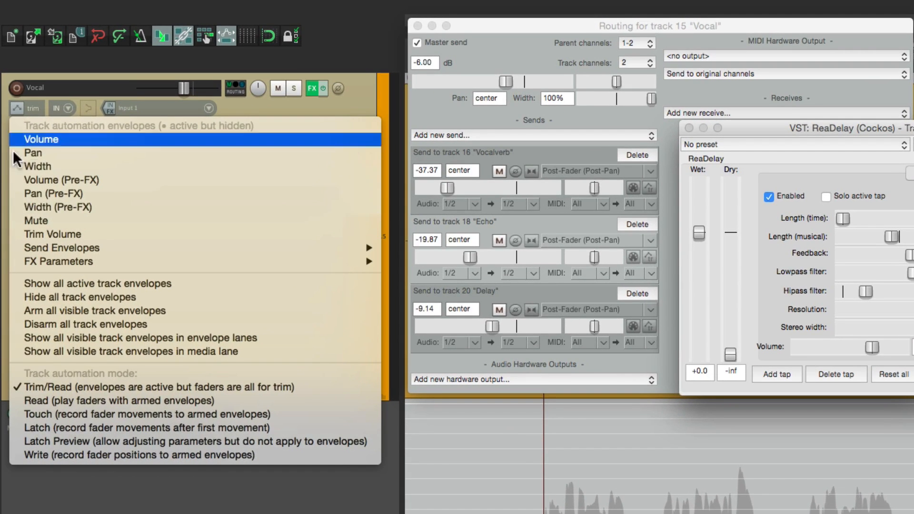
{"action": "left_click", "coordinate": [44, 400]}
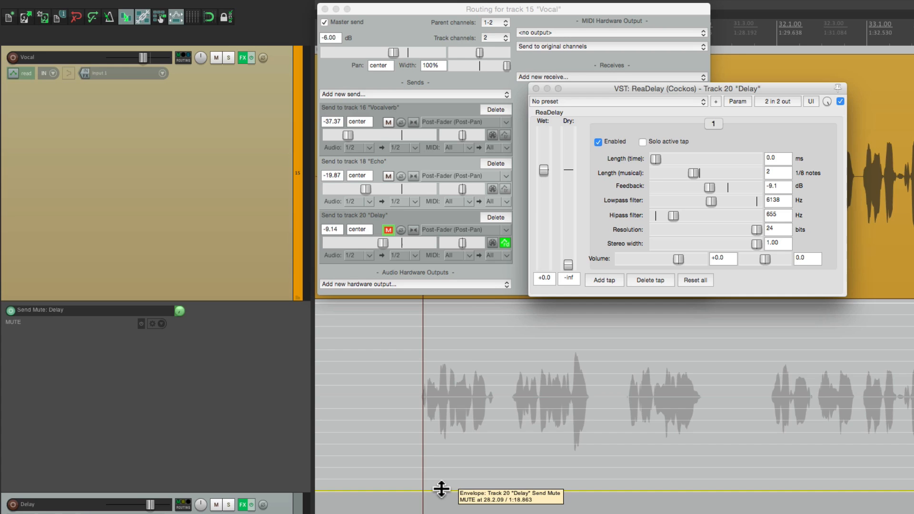
Test the envelope by raising it to UNMUTE and returning it to MUTE.
{"action": "left_click_drag", "start_coordinate": [441, 489], "coordinate": [468, 305]}
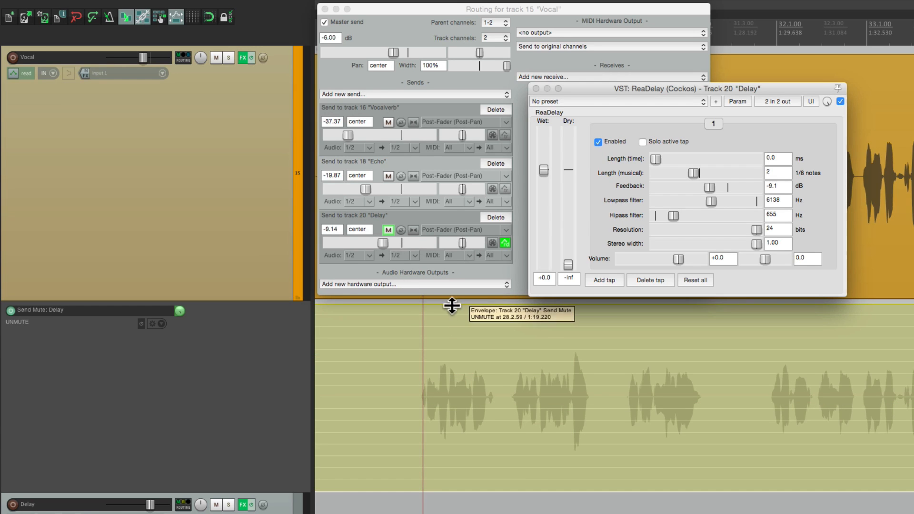
{"action": "left_click_drag", "start_coordinate": [452, 307], "coordinate": [443, 492]}
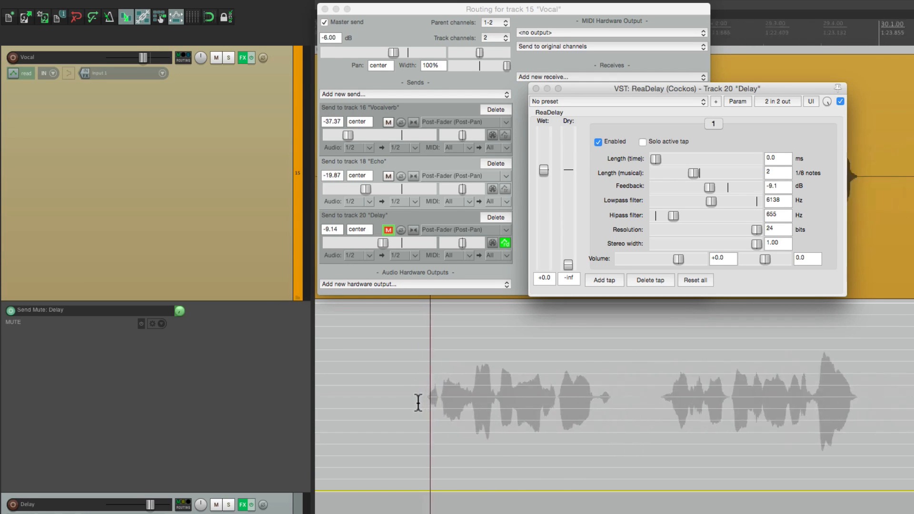
Unmute the Delay send after the first phrase, end the stretch with a new point, and audition the throw.
{"action": "key", "text": "space"}
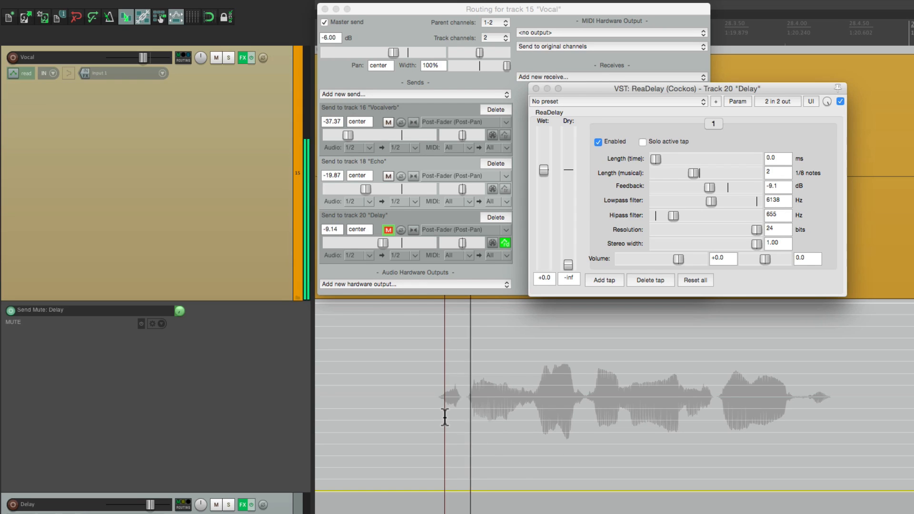
{"action": "key", "text": "space"}
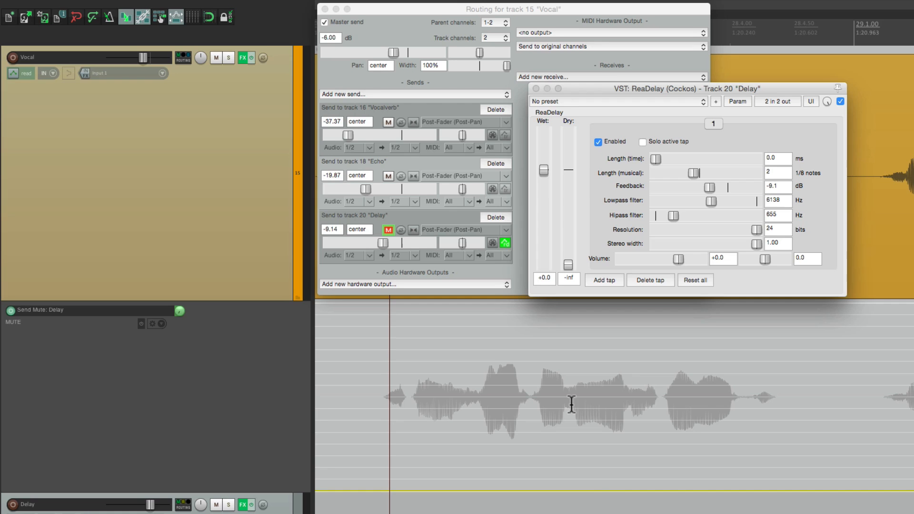
{"action": "key", "text": "shift"}
{"action": "left_click_drag", "start_coordinate": [572, 490], "coordinate": [568, 280]}
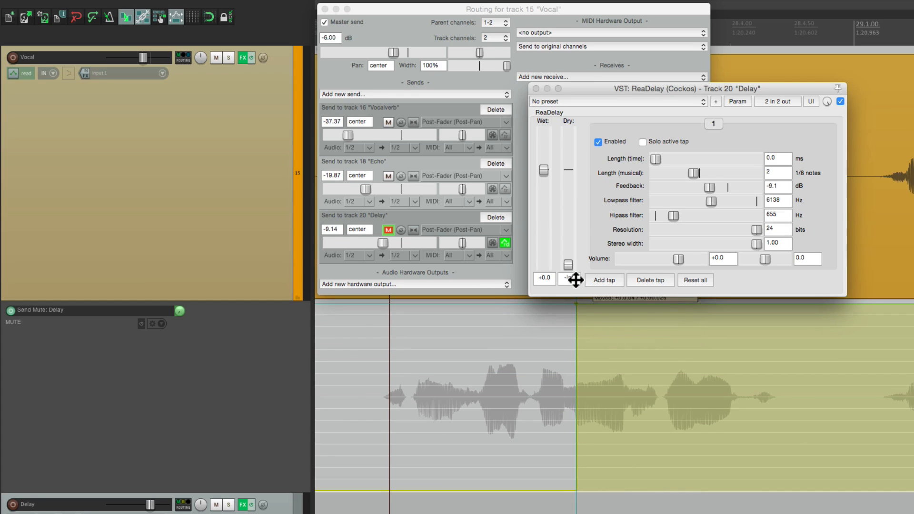
{"action": "left_click", "coordinate": [364, 389]}
{"action": "key", "text": "space"}
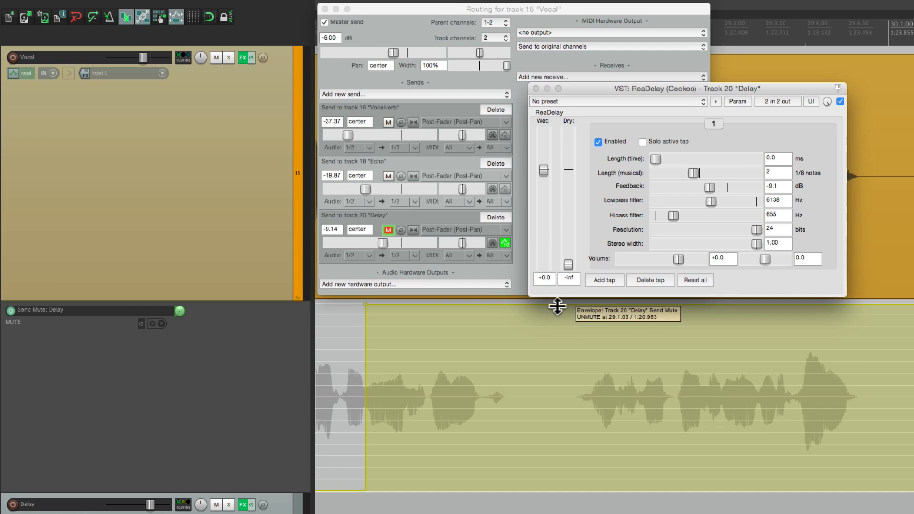
{"action": "key", "text": "shift"}
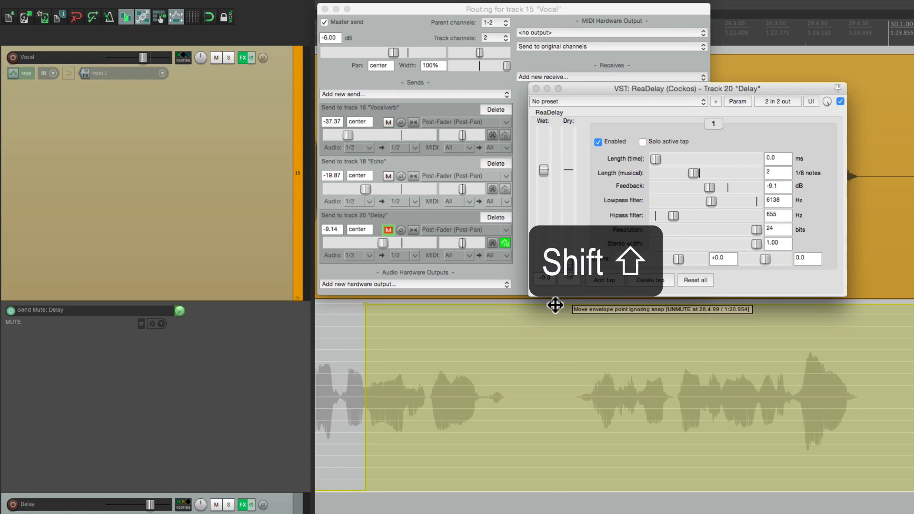
{"action": "left_click", "coordinate": [555, 304], "text": "shift"}
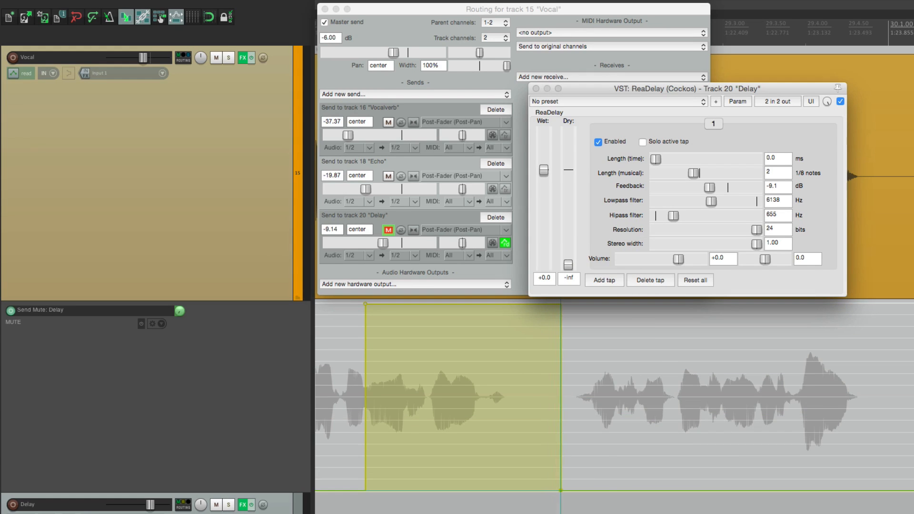
Unmute the Delay send in the next vocal gap and play back to check the throw.
{"action": "left_click", "coordinate": [569, 425]}
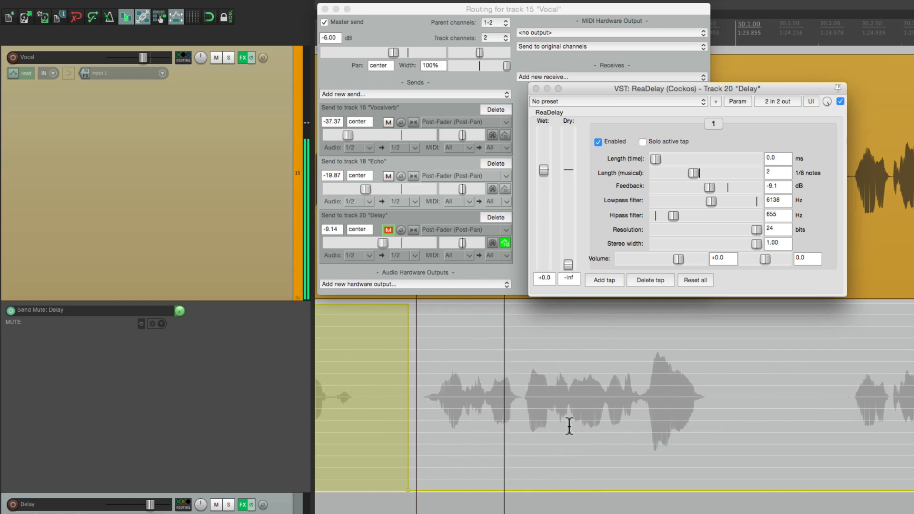
{"action": "key", "text": "space"}
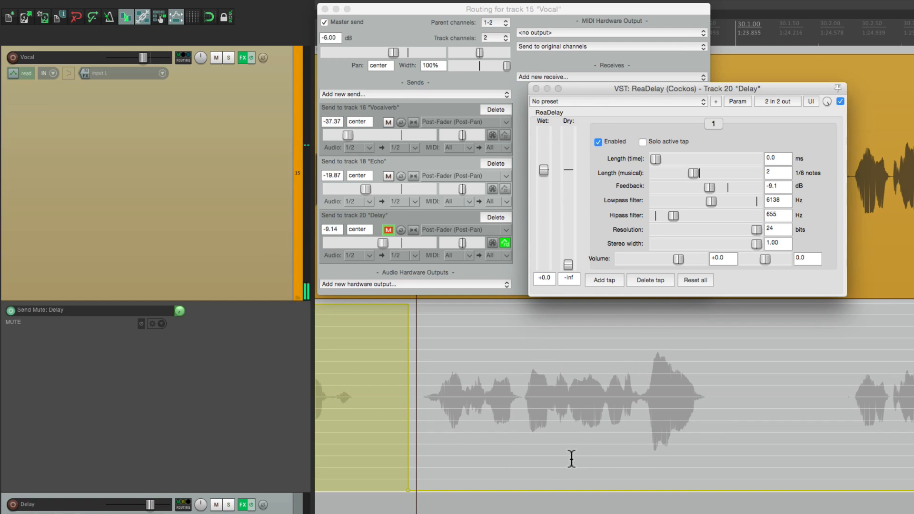
{"action": "left_click_drag", "start_coordinate": [563, 491], "coordinate": [553, 289]}
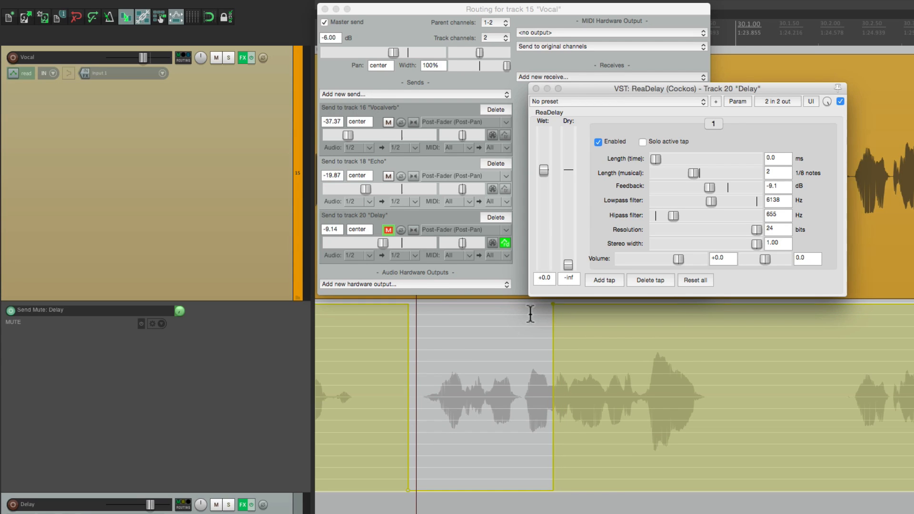
{"action": "key", "text": "space"}
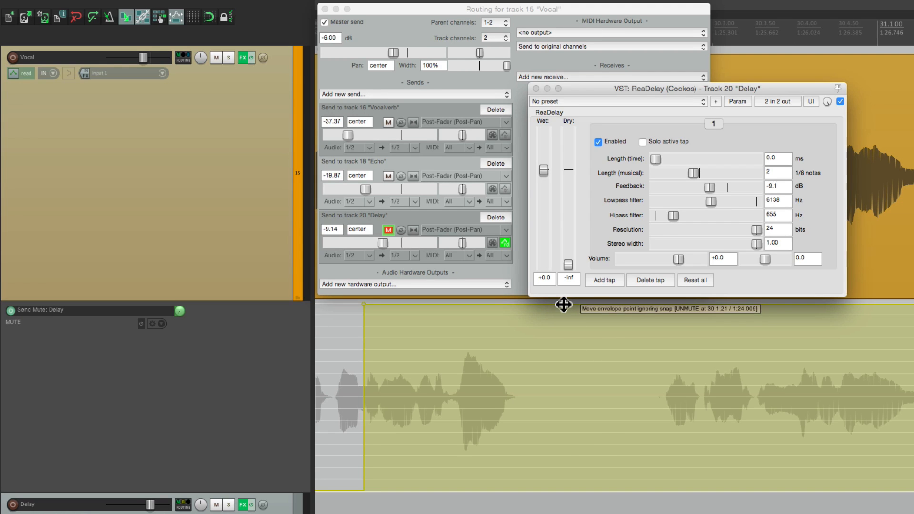
{"action": "left_click", "coordinate": [628, 434]}
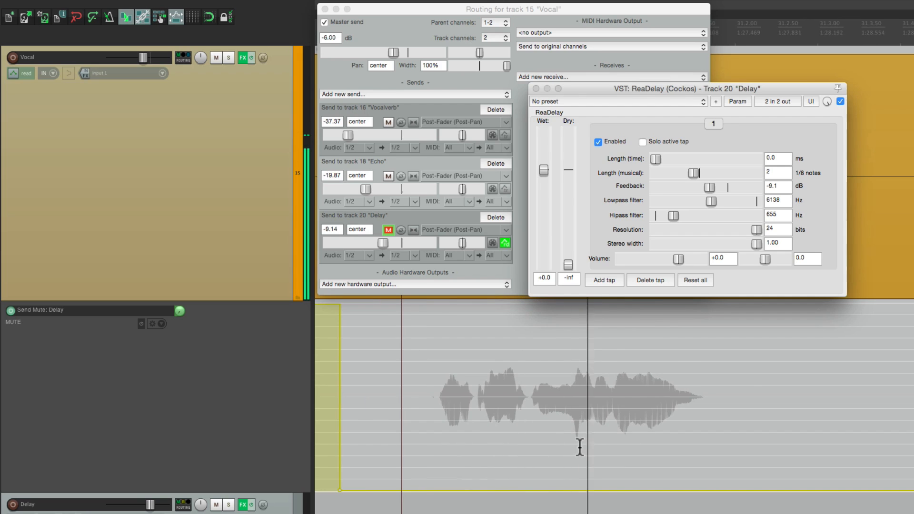
{"action": "key", "text": "space"}
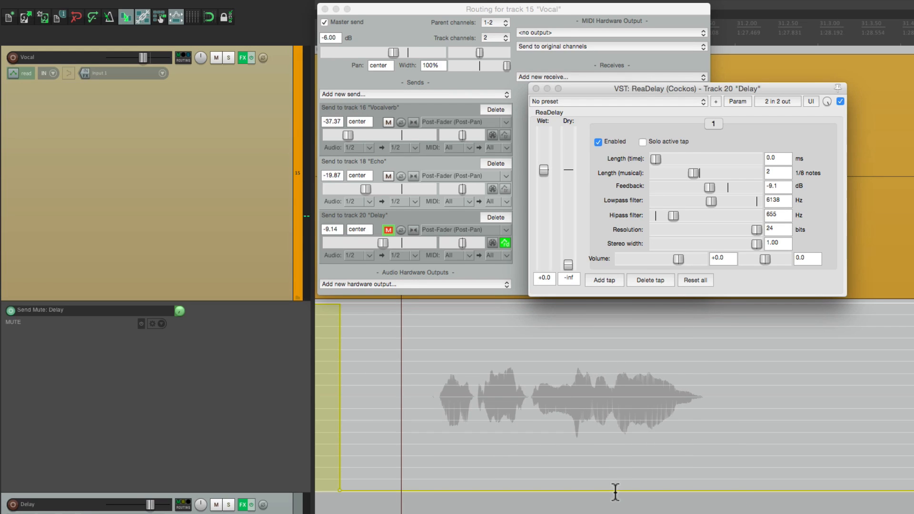
Add another unmuted stretch in a later gap, mute after it, and audition all the throws.
{"action": "left_click_drag", "start_coordinate": [614, 492], "coordinate": [613, 242]}
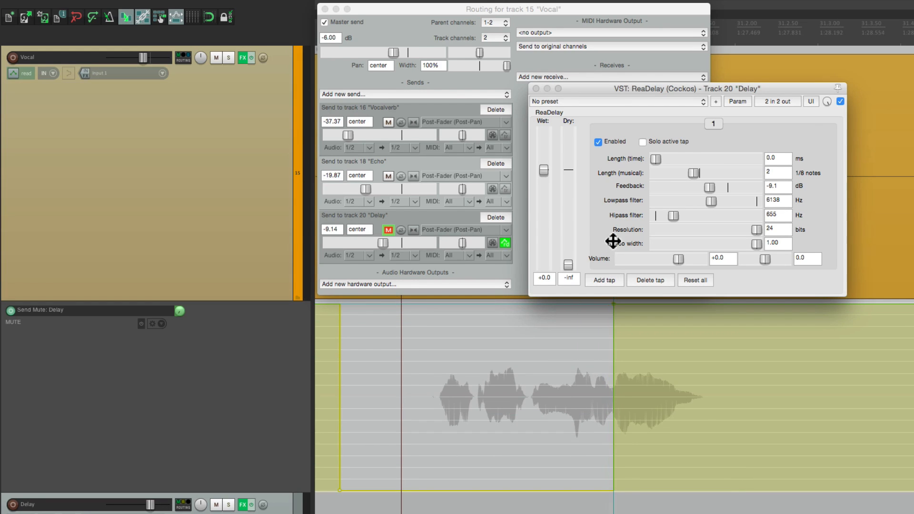
{"action": "left_click_drag", "start_coordinate": [821, 303], "coordinate": [820, 493]}
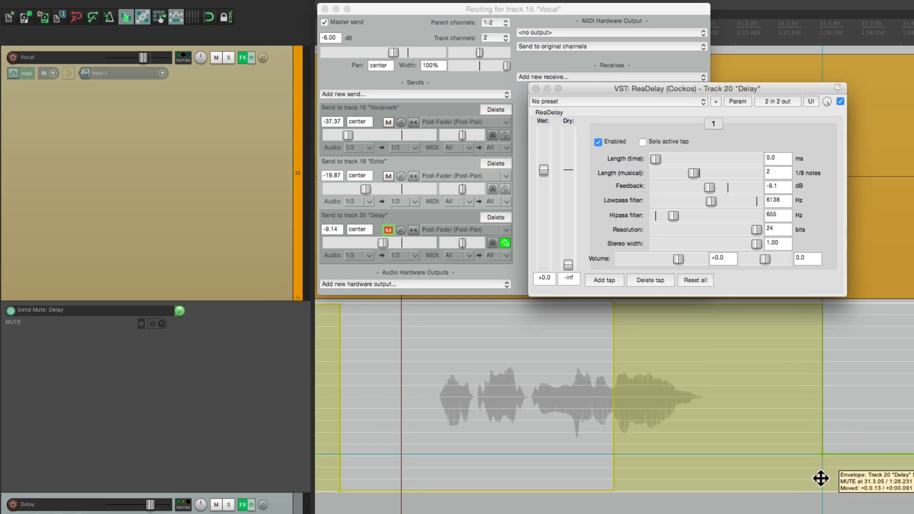
{"action": "left_click", "coordinate": [429, 373]}
{"action": "key", "text": "space"}
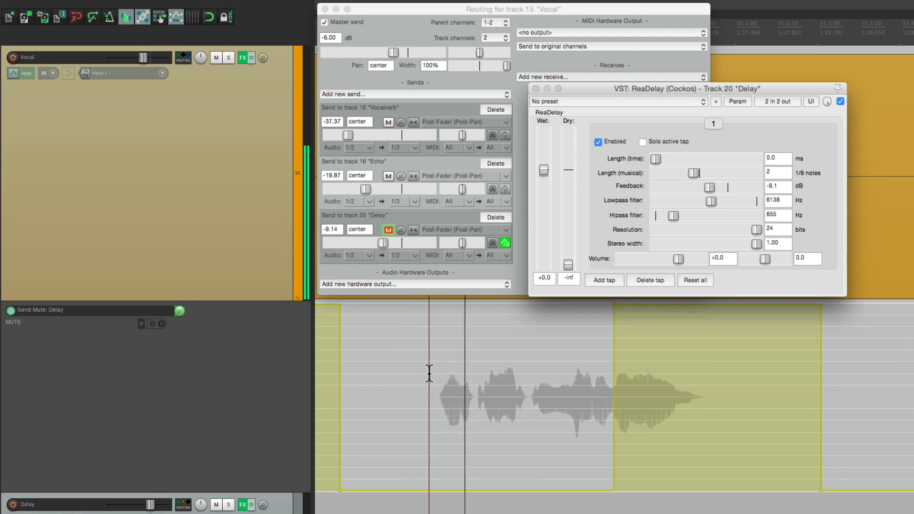
{"action": "scroll", "coordinate": [481, 372], "scroll_direction": "down", "scroll_amount": 2}
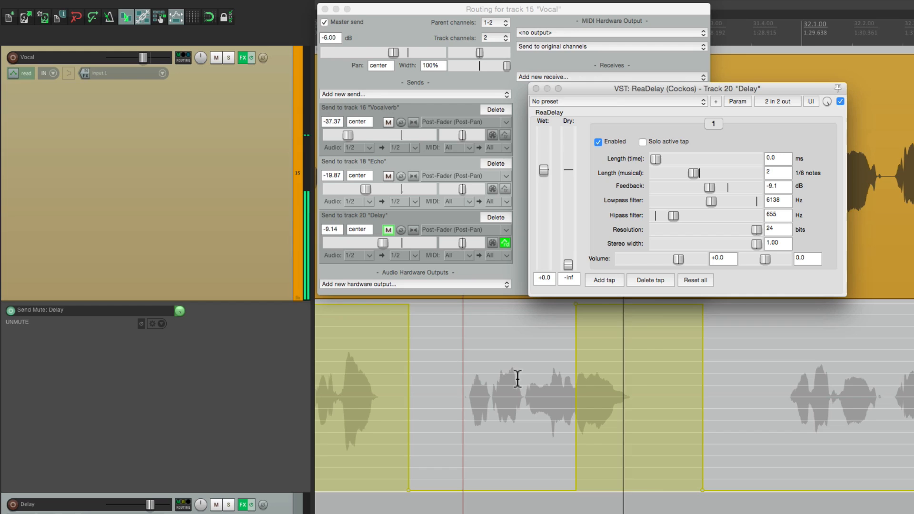
{"action": "scroll", "coordinate": [518, 379], "scroll_direction": "down", "scroll_amount": 2}
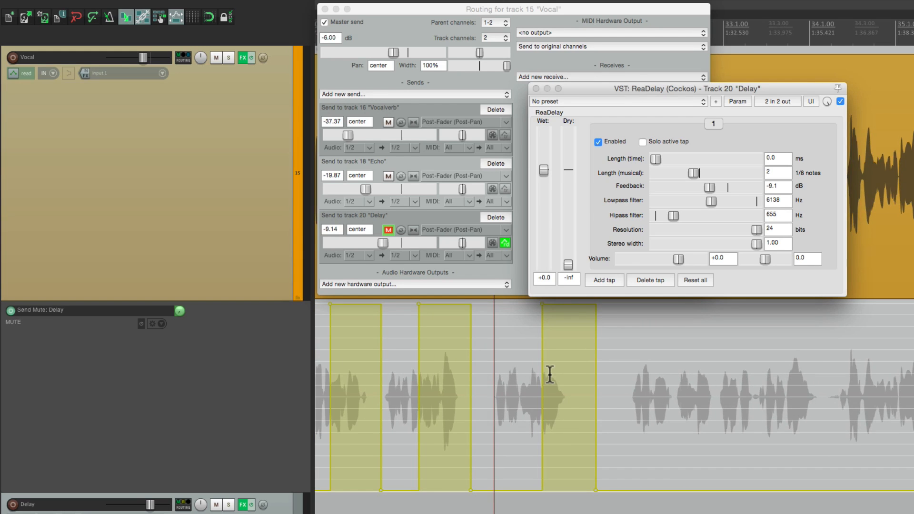
{"action": "scroll", "coordinate": [550, 374], "scroll_direction": "left", "scroll_amount": 2}
{"action": "left_click", "coordinate": [387, 368]}
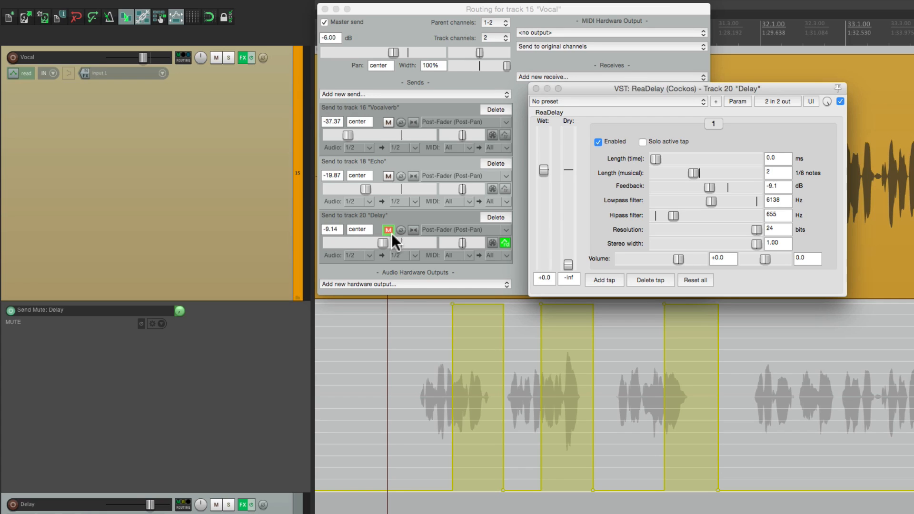
{"action": "key", "text": "space"}
Clear all Send Mute envelope points and leave the Delay send muted across the whole song.
{"action": "right_click", "coordinate": [494, 307]}
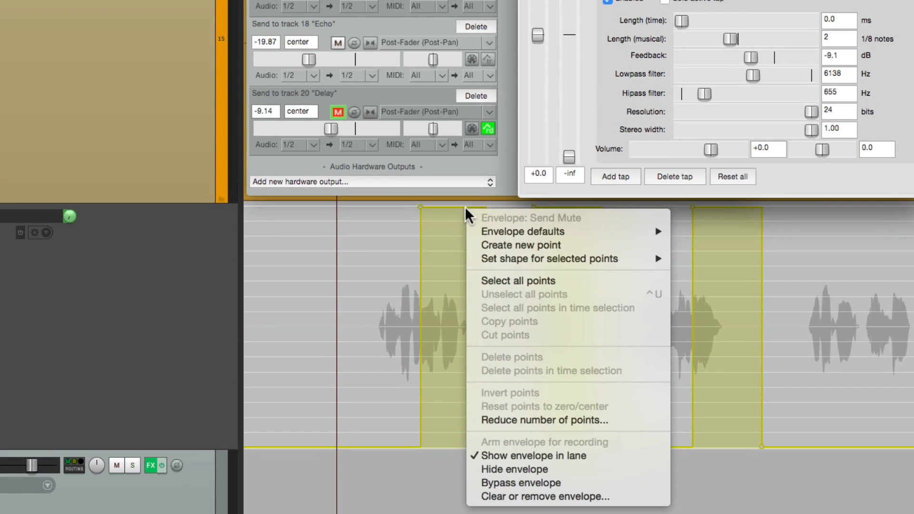
{"action": "left_click", "coordinate": [521, 483]}
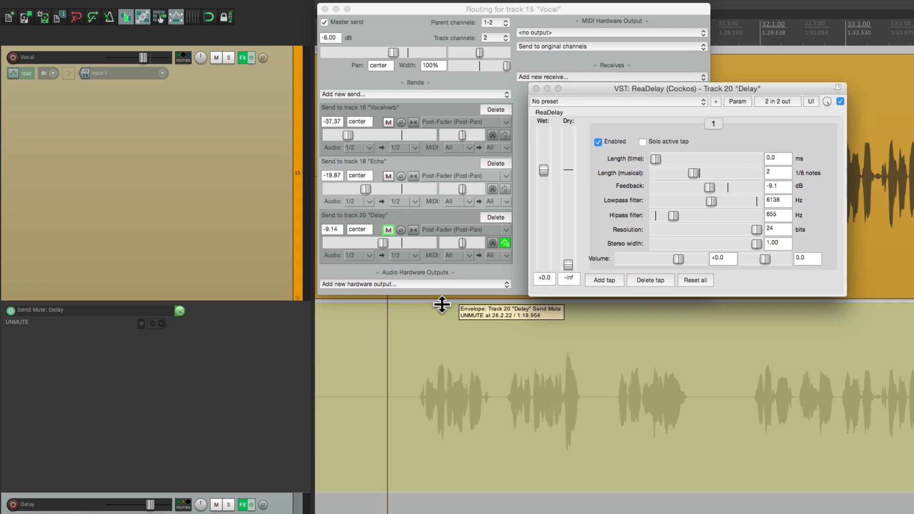
{"action": "left_click_drag", "start_coordinate": [445, 305], "coordinate": [439, 445]}
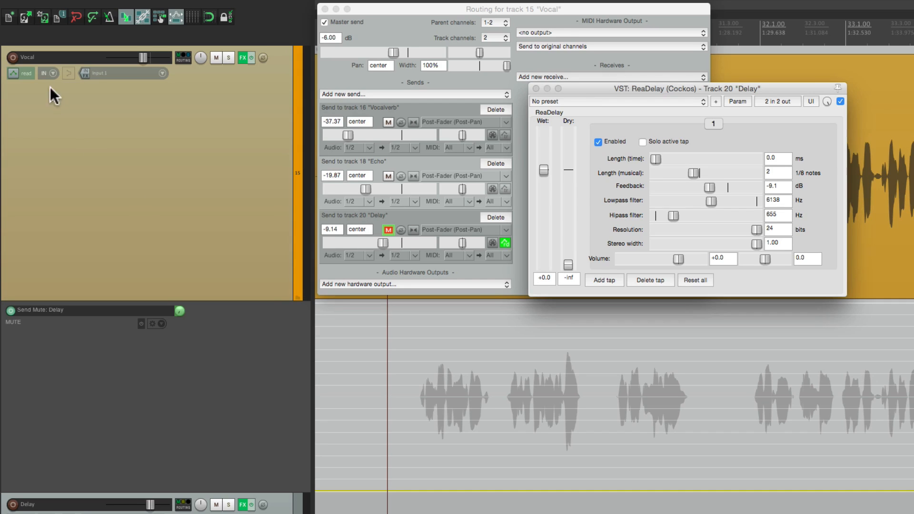
Switch the Vocal track to Touch automation mode.
{"action": "left_click", "coordinate": [13, 71]}
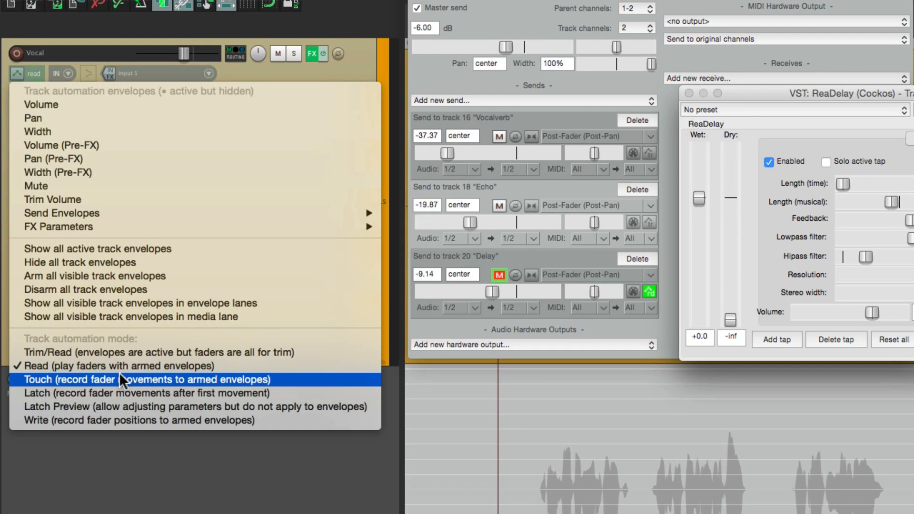
{"action": "left_click", "coordinate": [119, 379]}
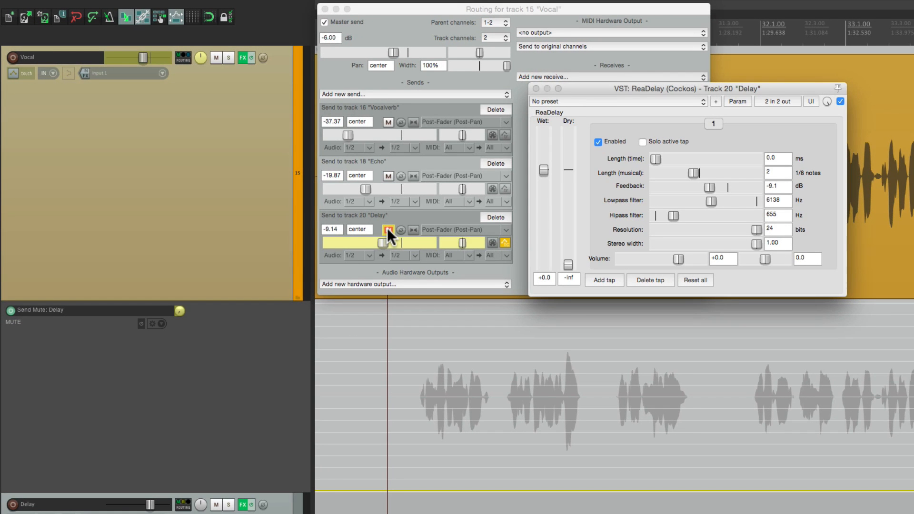
During playback, toggle the Delay send's mute live to write two unmuted stretches in the vocal gaps.
{"action": "key", "text": "space"}
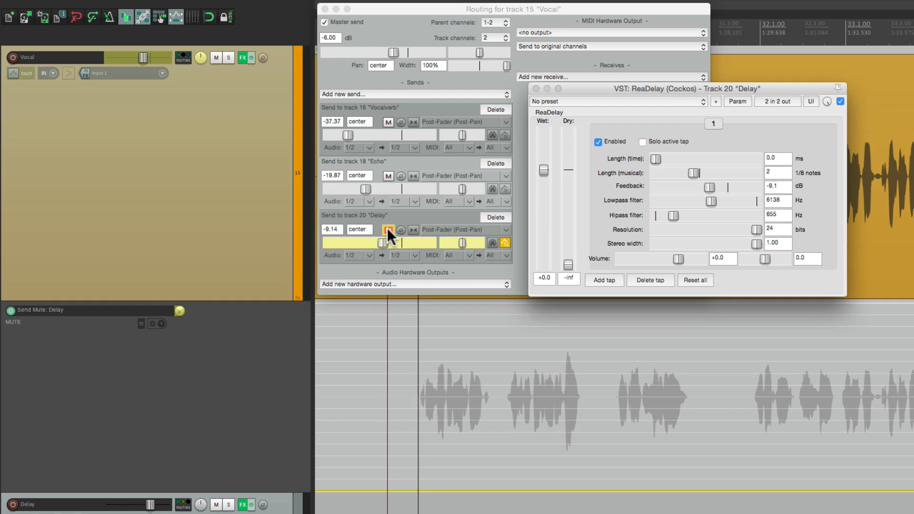
{"action": "left_click", "coordinate": [387, 228]}
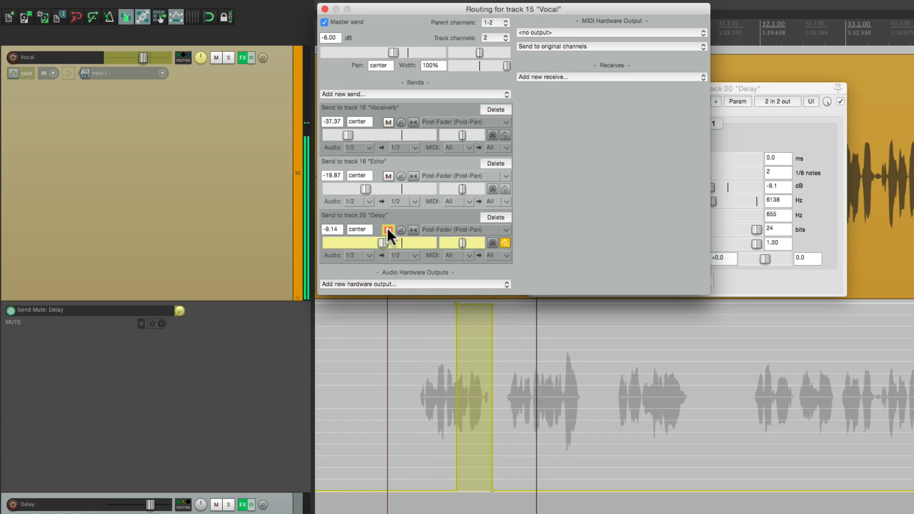
{"action": "left_click", "coordinate": [387, 229]}
{"action": "left_click", "coordinate": [388, 230]}
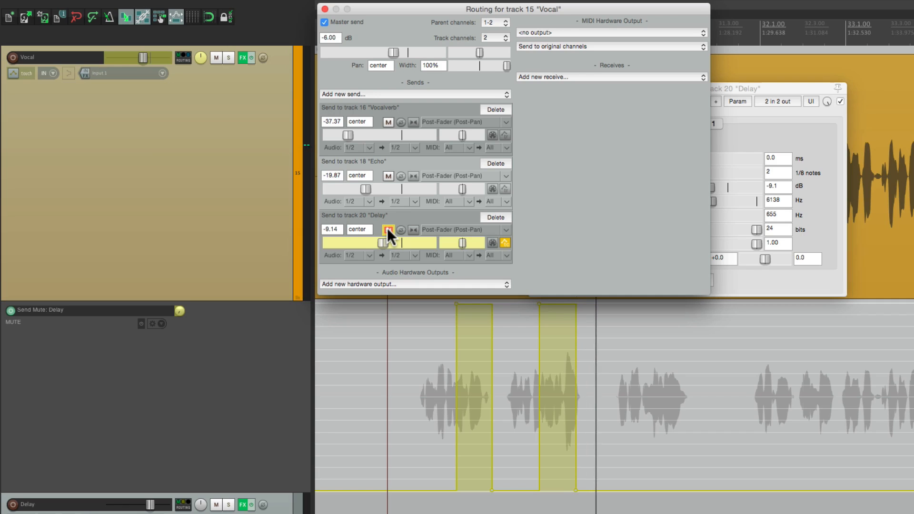
{"action": "left_click", "coordinate": [387, 229]}
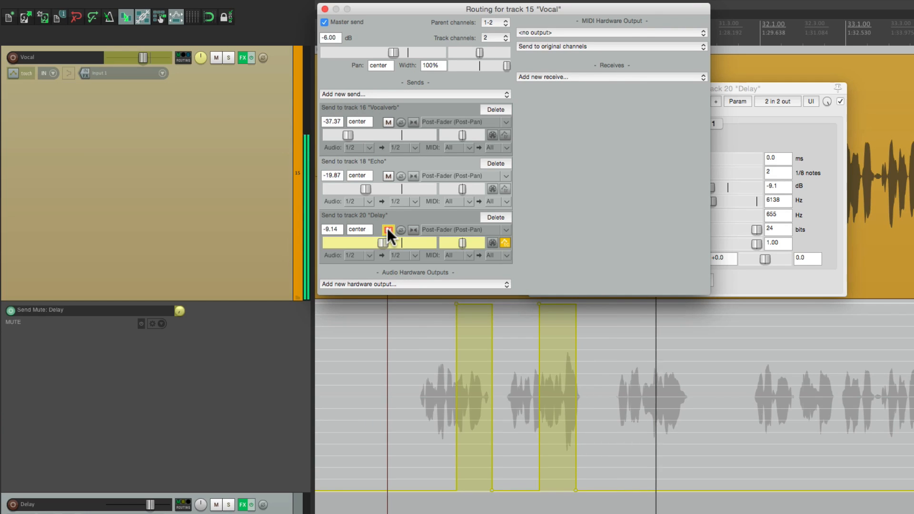
{"action": "left_click", "coordinate": [388, 231]}
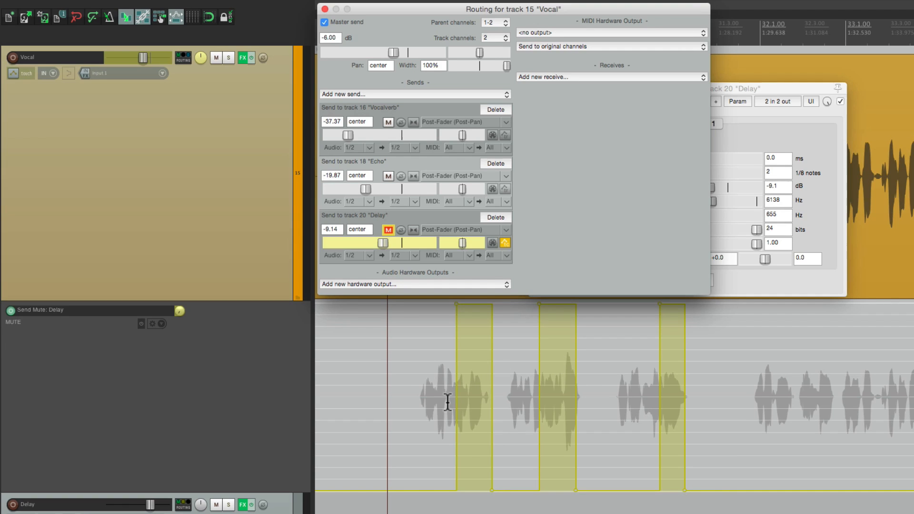
{"action": "scroll", "coordinate": [444, 402], "scroll_direction": "up", "scroll_amount": 2}
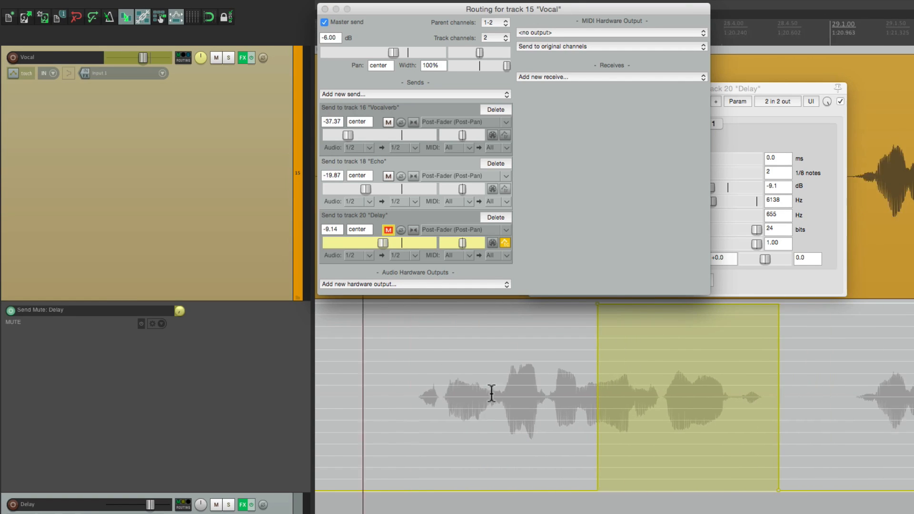
{"action": "scroll", "coordinate": [491, 393], "scroll_direction": "up", "scroll_amount": 2}
Move the unmuted stretches' edges earlier and later to fit the gaps, auditioning each change.
{"action": "left_click_drag", "start_coordinate": [549, 308], "coordinate": [536, 307]}
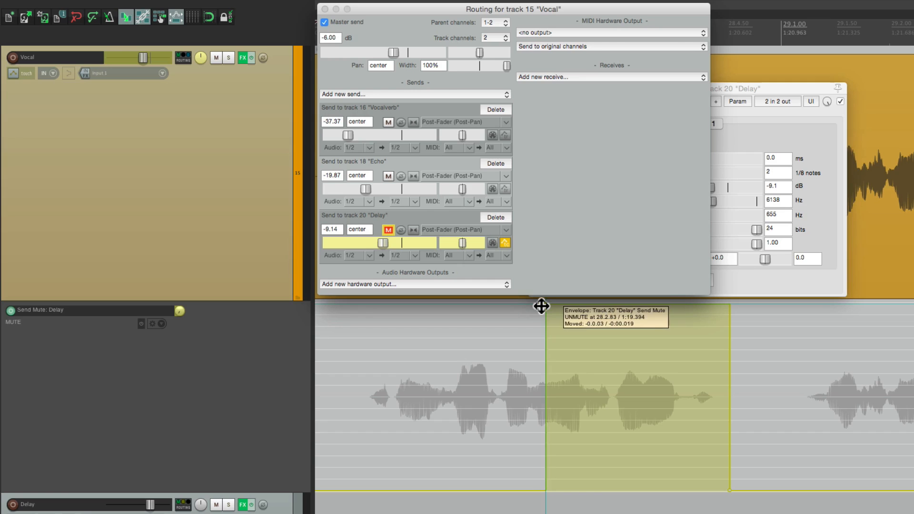
{"action": "left_click", "coordinate": [345, 369]}
{"action": "key", "text": "space"}
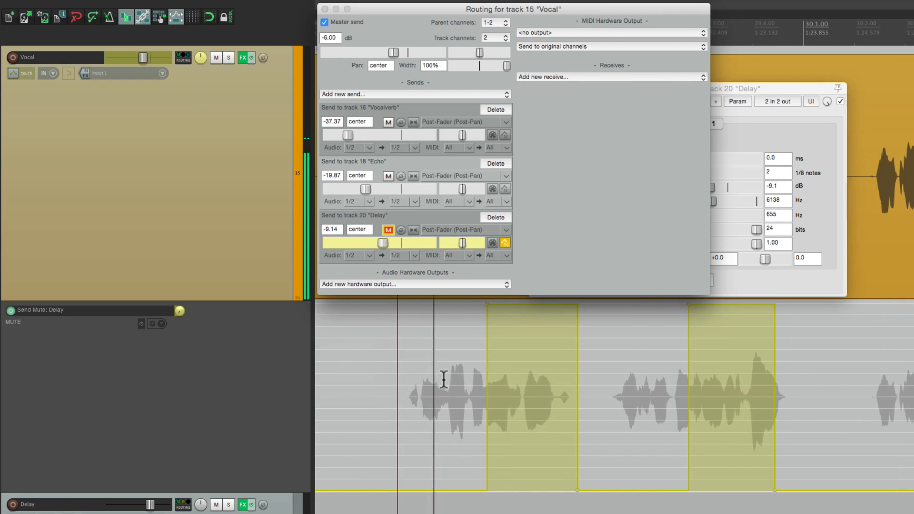
{"action": "key", "text": "space"}
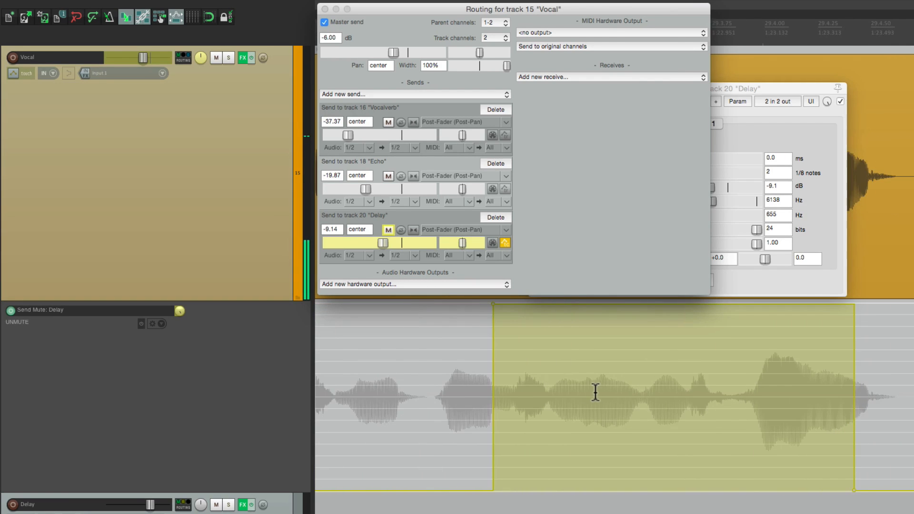
{"action": "left_click_drag", "start_coordinate": [502, 313], "coordinate": [511, 314]}
{"action": "key", "text": "space"}
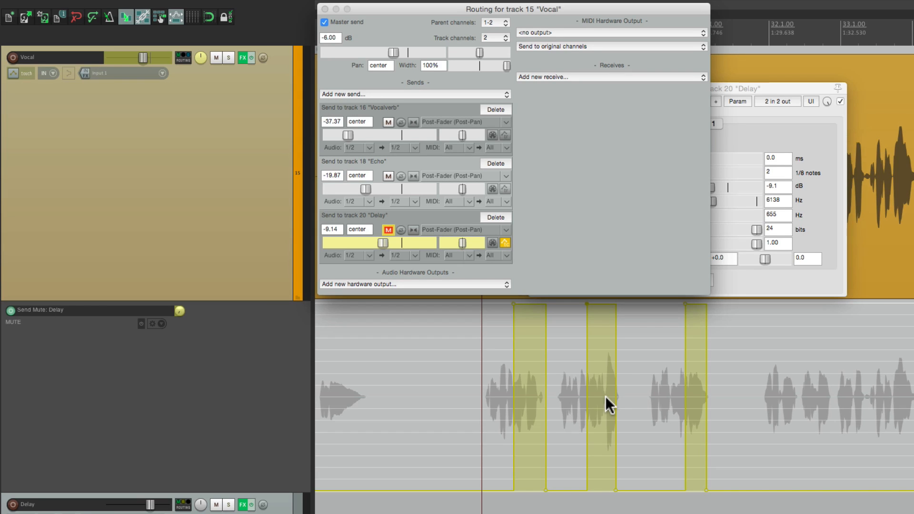
Remove the Delay send mute envelope completely and unmute the Delay send.
{"action": "right_click", "coordinate": [532, 303]}
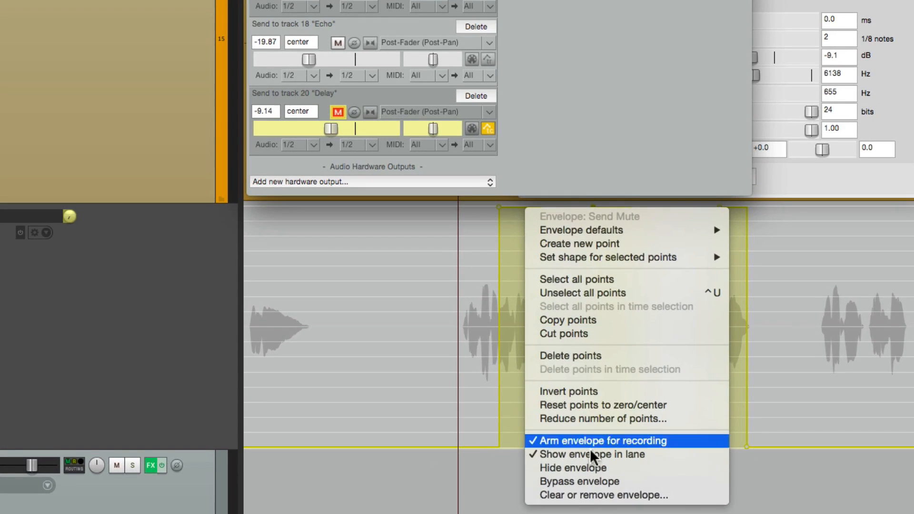
{"action": "left_click", "coordinate": [592, 492]}
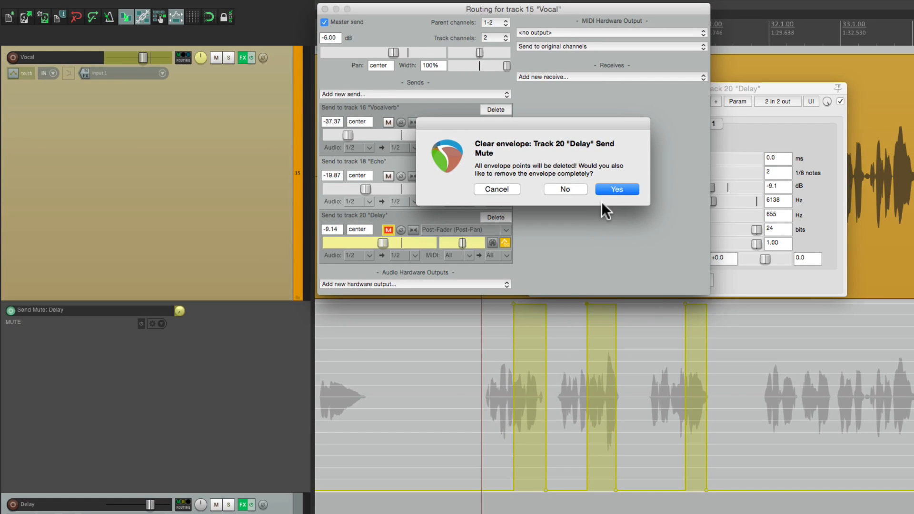
{"action": "left_click", "coordinate": [605, 190]}
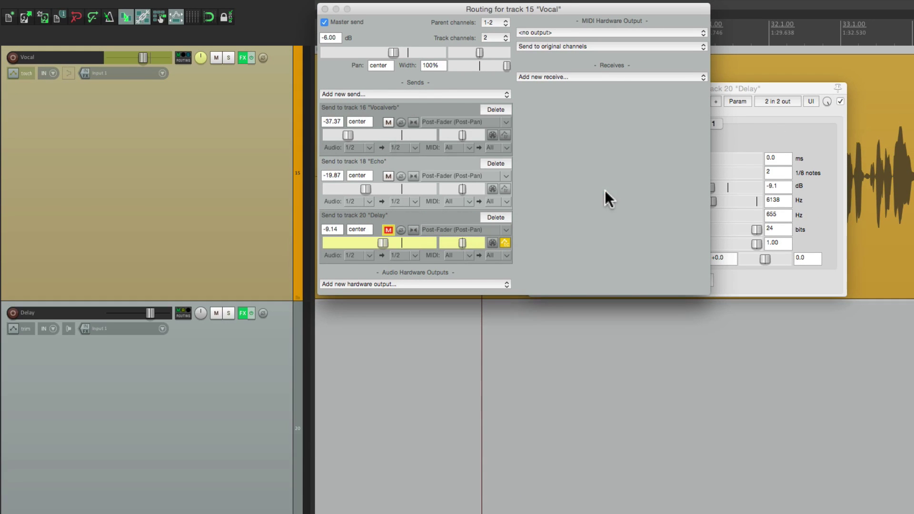
{"action": "left_click", "coordinate": [389, 230]}
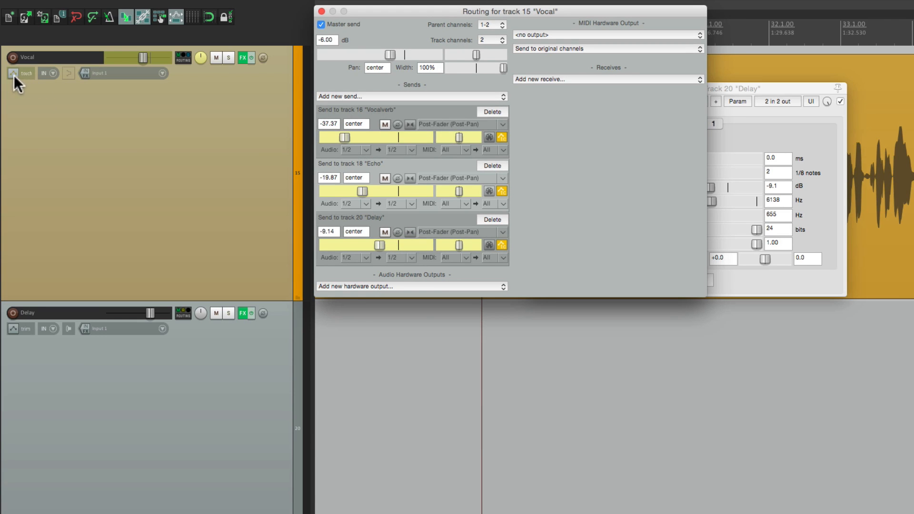
Enable the Track 20 "Delay" Send Volume envelope on the Vocal track.
{"action": "left_click", "coordinate": [14, 74]}
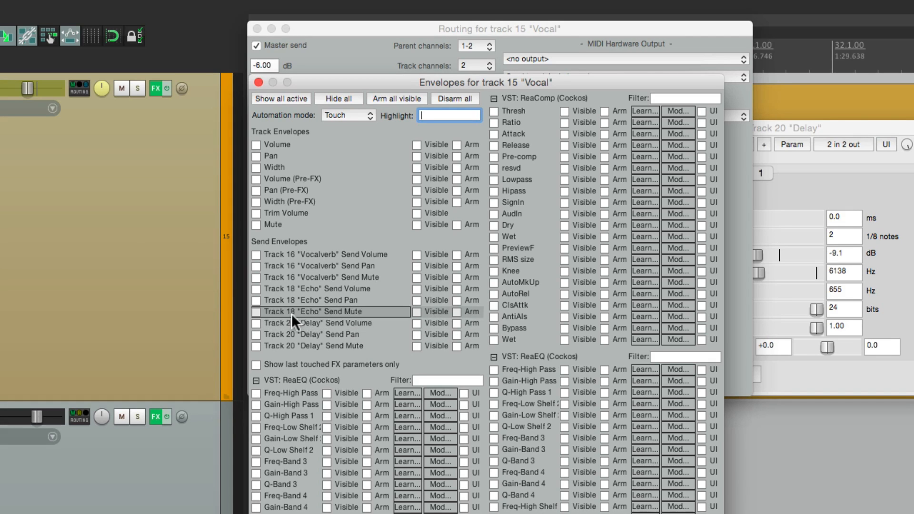
{"action": "left_click", "coordinate": [255, 322]}
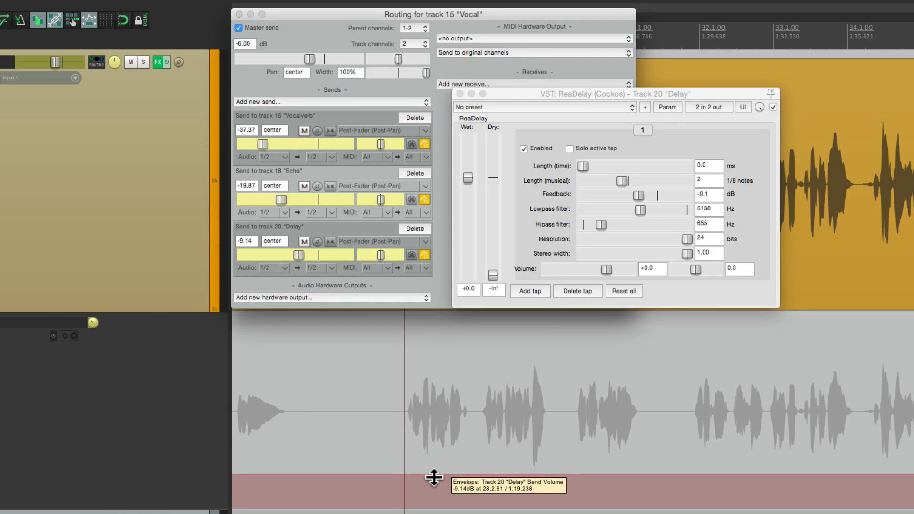
Live-write the Delay send dropping to -inf under each vocal phrase and back to -9.14 dB in the gaps.
{"action": "left_click", "coordinate": [309, 431]}
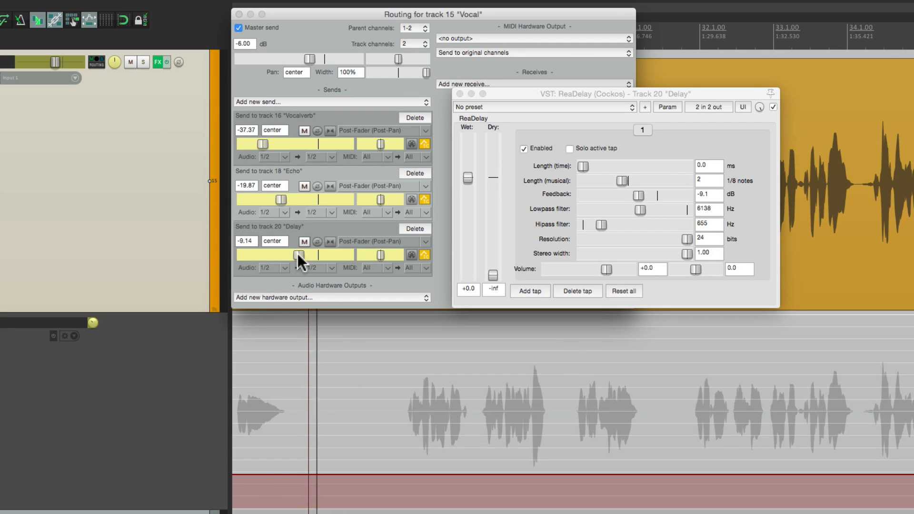
{"action": "left_click_drag", "start_coordinate": [298, 255], "coordinate": [217, 256]}
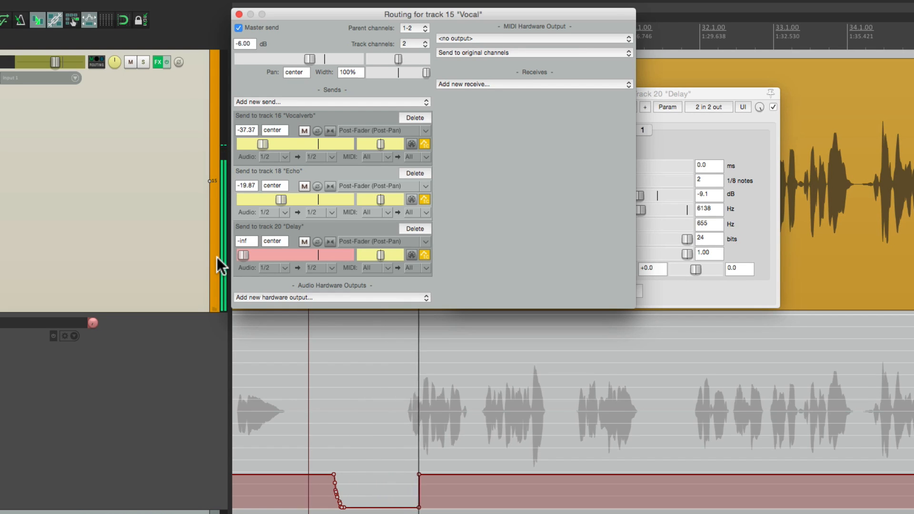
{"action": "left_click_drag", "start_coordinate": [216, 256], "coordinate": [216, 256]}
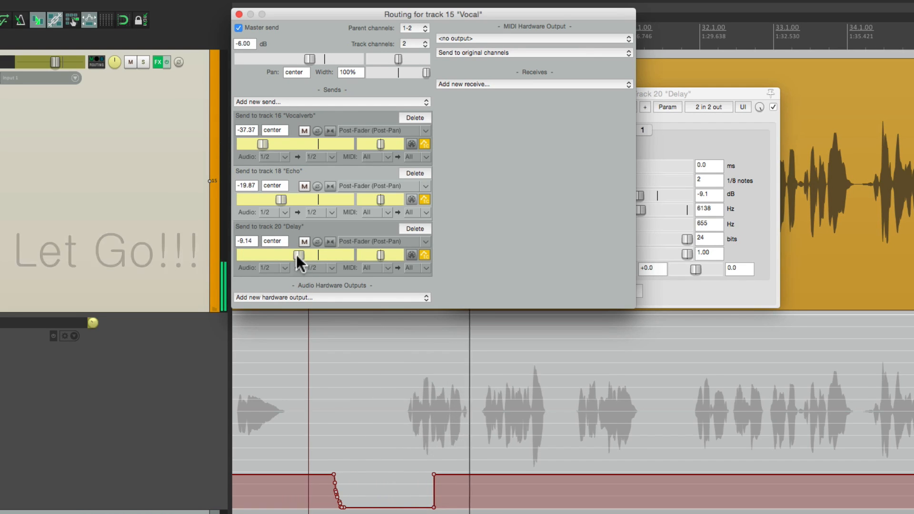
{"action": "left_click_drag", "start_coordinate": [298, 255], "coordinate": [230, 266]}
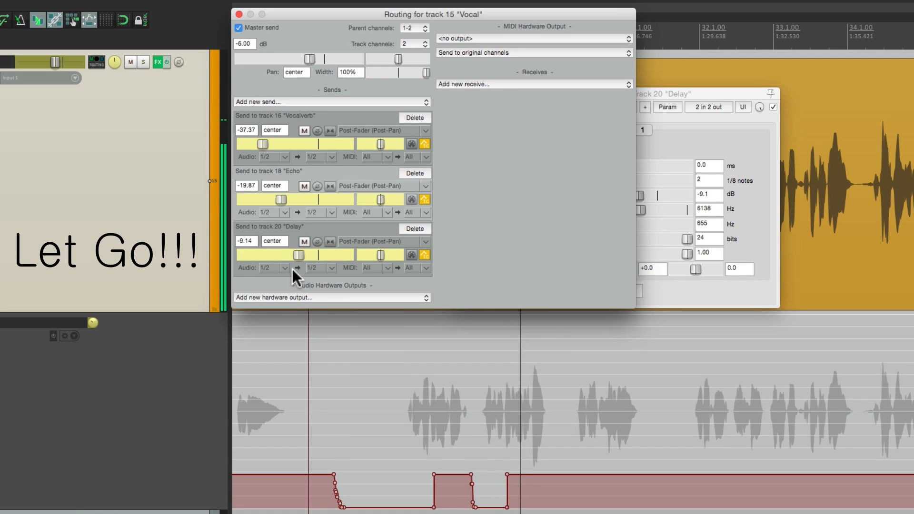
{"action": "left_click_drag", "start_coordinate": [299, 254], "coordinate": [211, 260]}
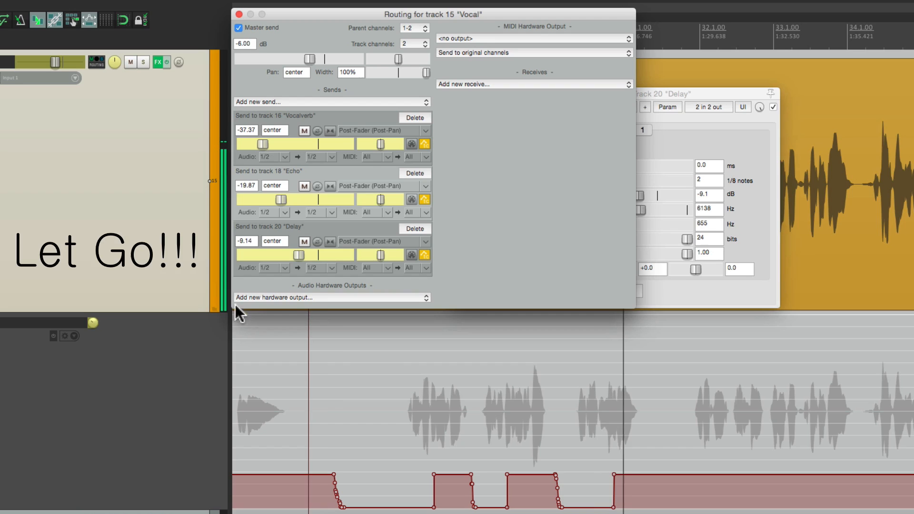
{"action": "left_click_drag", "start_coordinate": [299, 256], "coordinate": [212, 260]}
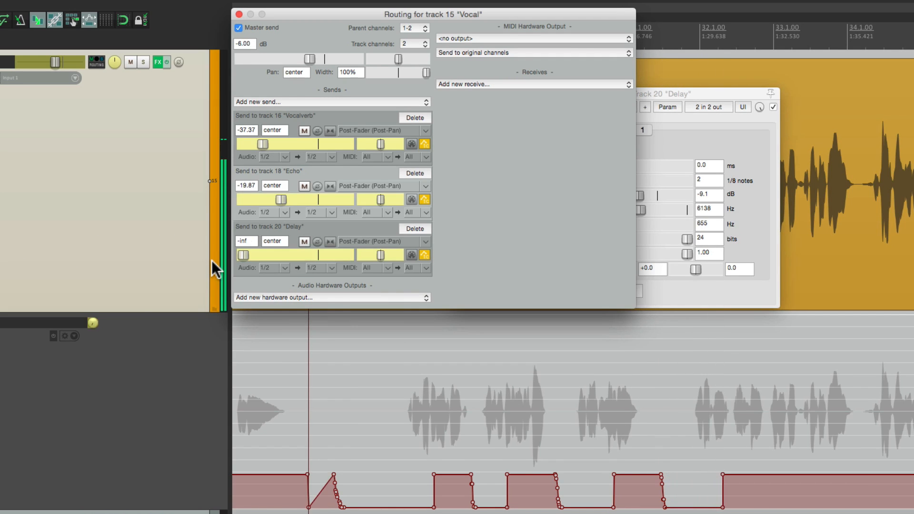
Stop the envelope recording and play the recorded throws back to review the steep ramps.
{"action": "key", "text": "space"}
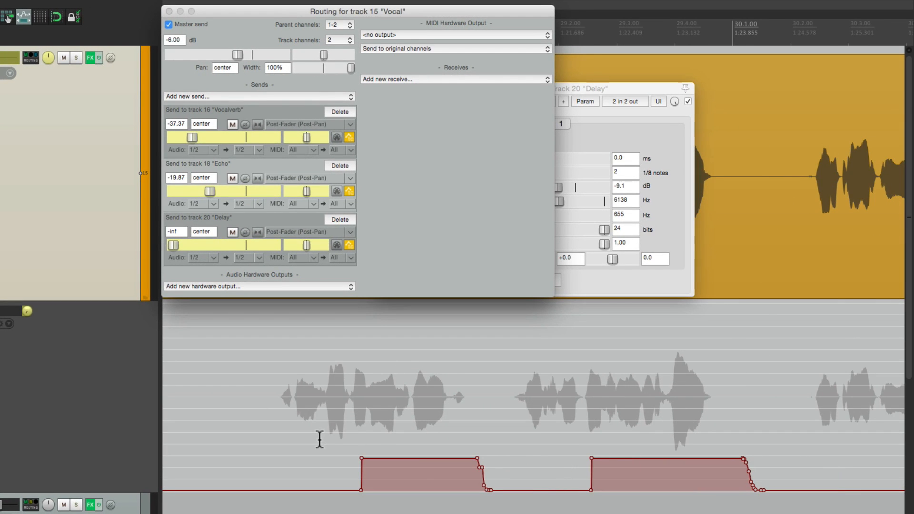
{"action": "key", "text": "ctrl+z"}
{"action": "key", "text": "space"}
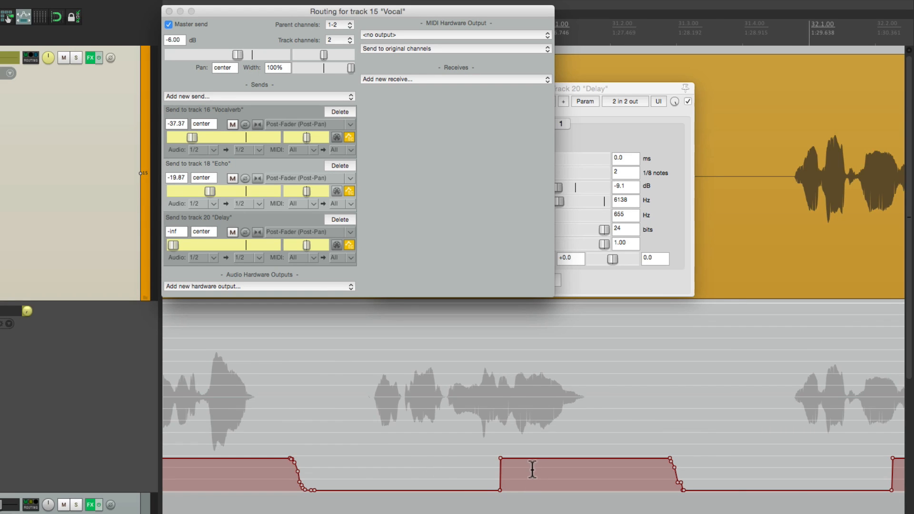
{"action": "scroll", "coordinate": [532, 469], "scroll_direction": "up", "scroll_amount": 3}
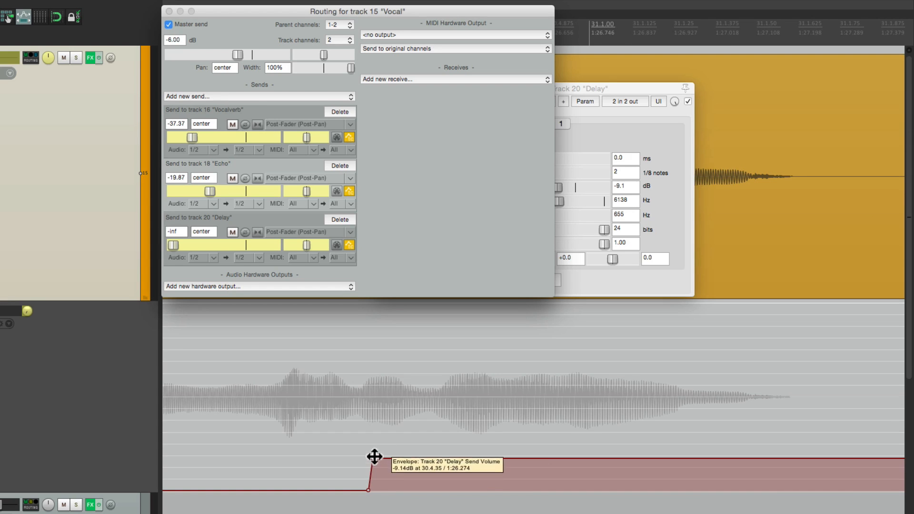
{"action": "scroll", "coordinate": [363, 476], "scroll_direction": "up", "scroll_amount": 2}
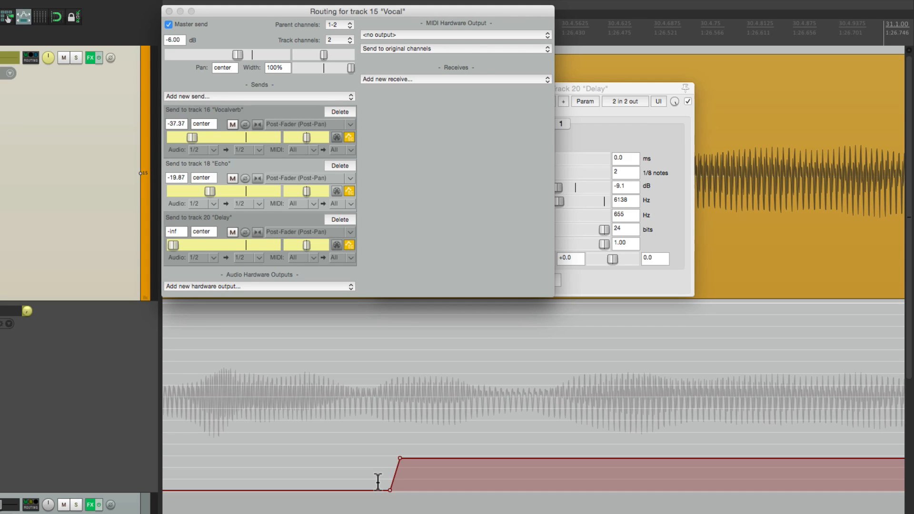
Set Automation recording return speed to 100 ms in Preferences > Editing Behavior > Automation.
{"action": "key", "text": "ctrl+p"}
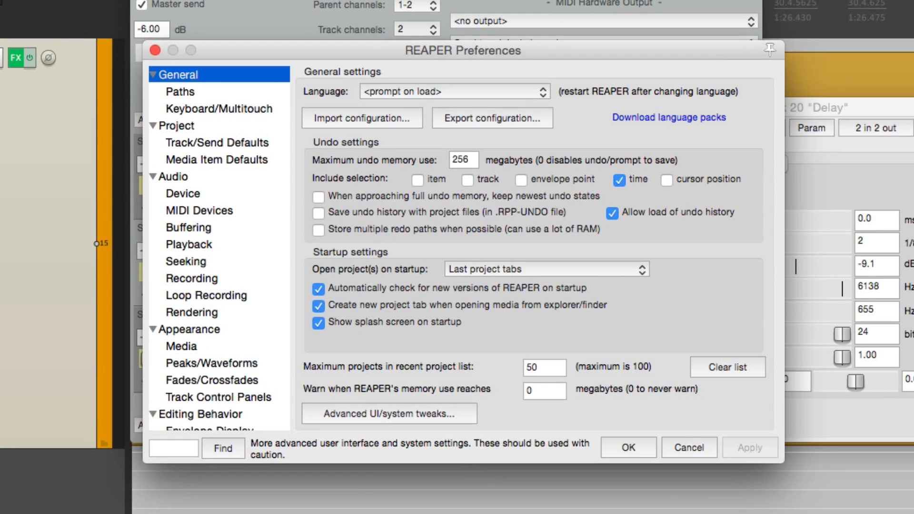
{"action": "scroll", "coordinate": [196, 158], "scroll_direction": "down", "scroll_amount": 5}
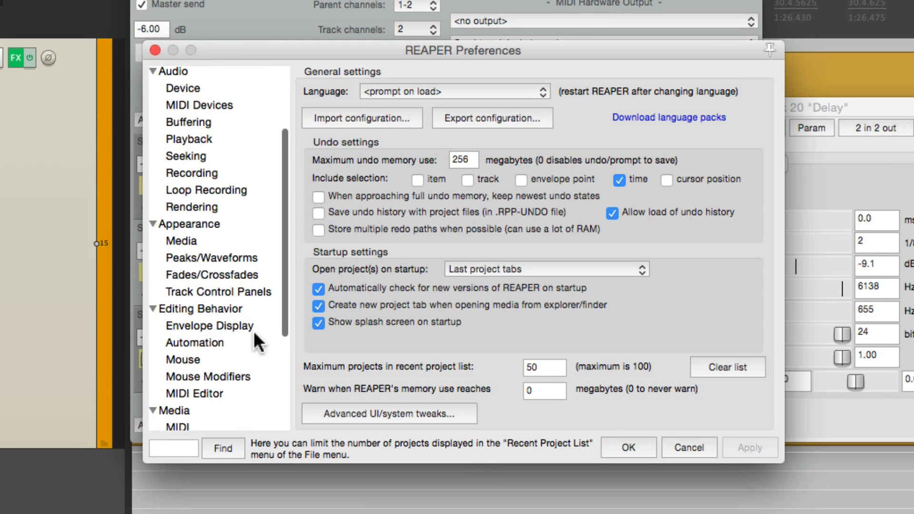
{"action": "left_click", "coordinate": [246, 341]}
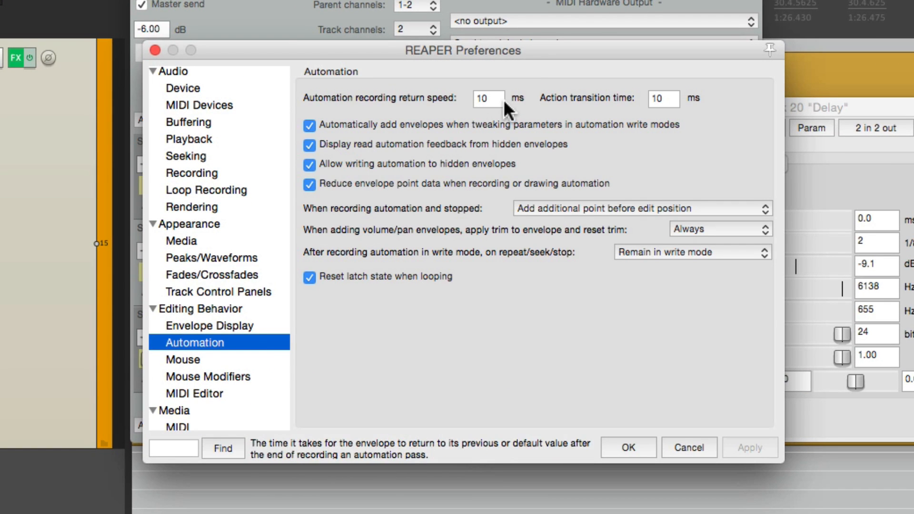
{"action": "mouse_move", "coordinate": [488, 99]}
{"action": "left_click", "coordinate": [499, 100]}
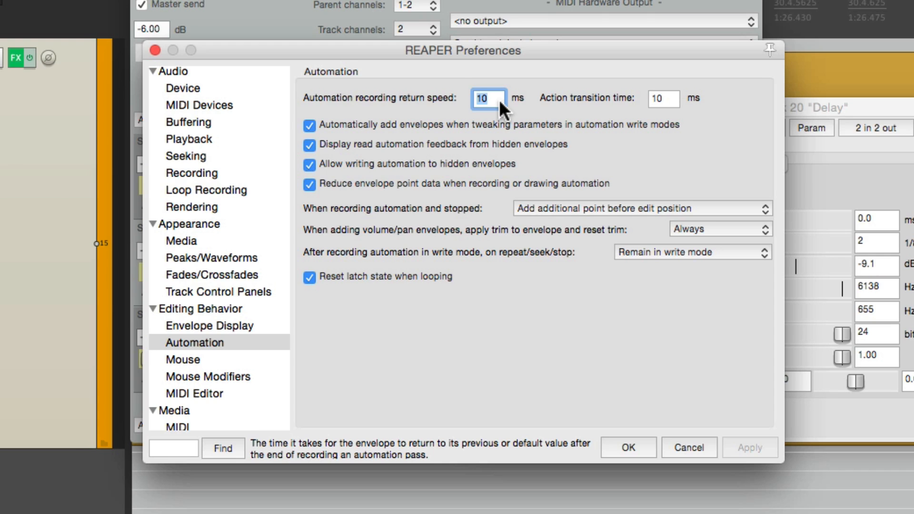
{"action": "type", "text": "100"}
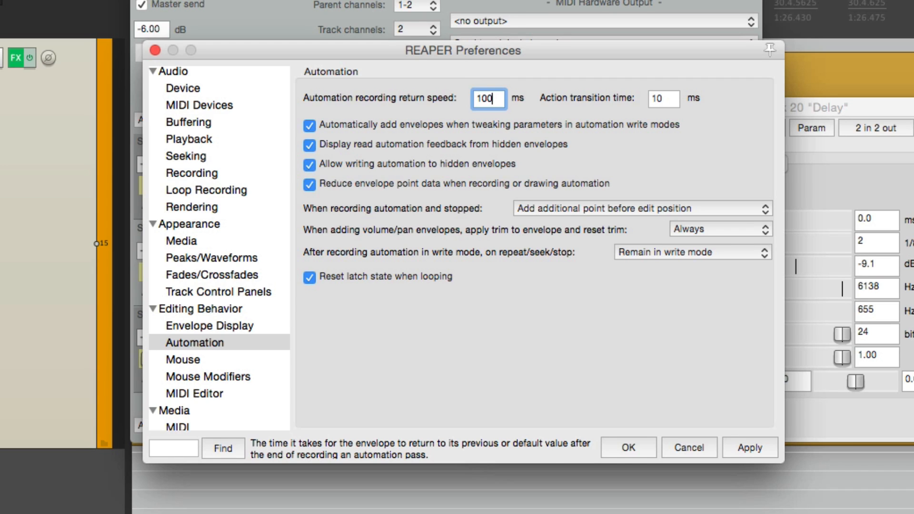
{"action": "left_click", "coordinate": [628, 447]}
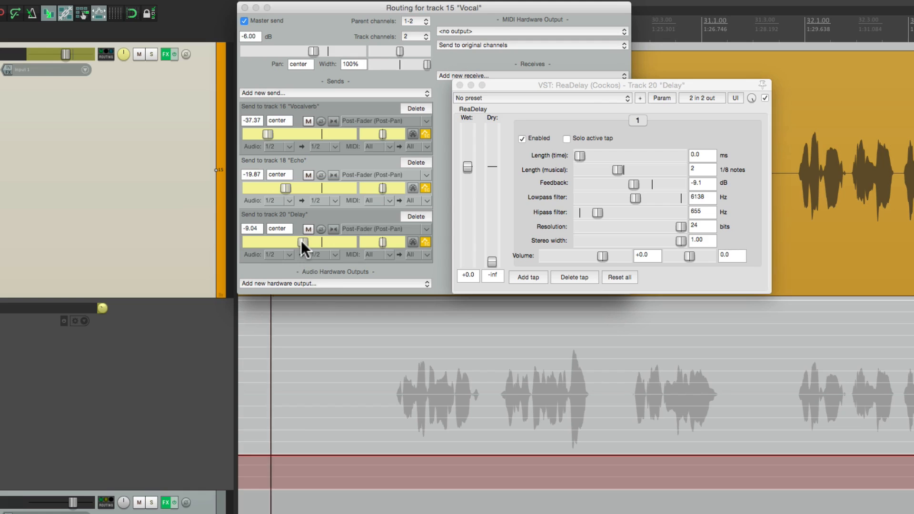
Re-record the Delay send dips to -inf under four more phrases, releasing so it ramps back smoothly.
{"action": "left_click_drag", "start_coordinate": [301, 243], "coordinate": [206, 247]}
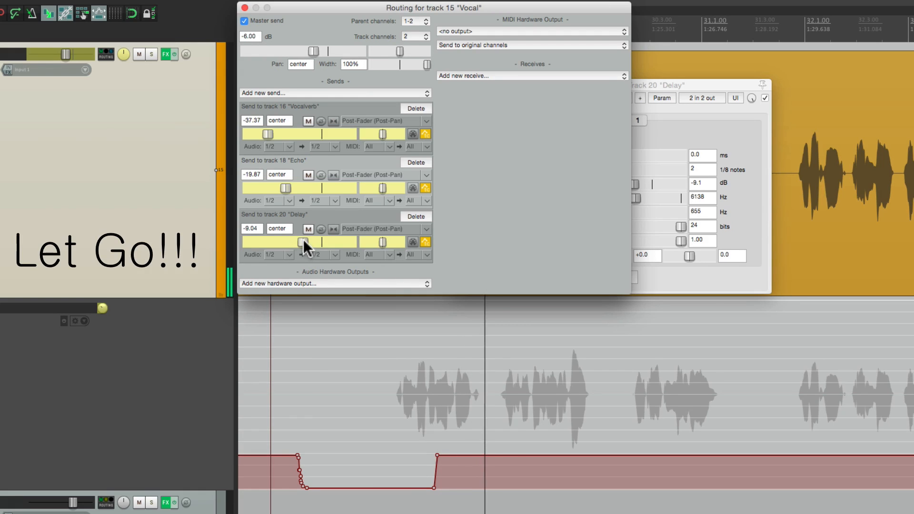
{"action": "left_click_drag", "start_coordinate": [305, 240], "coordinate": [193, 241]}
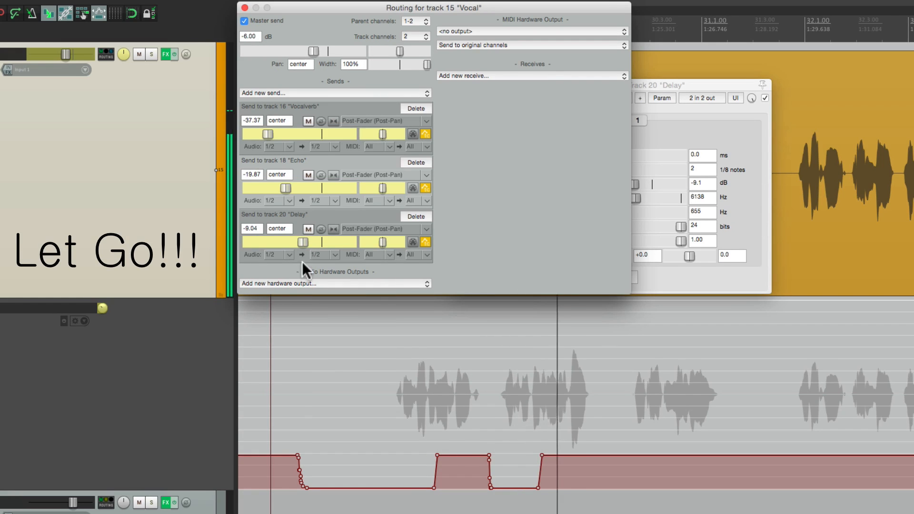
{"action": "left_click_drag", "start_coordinate": [289, 241], "coordinate": [220, 245]}
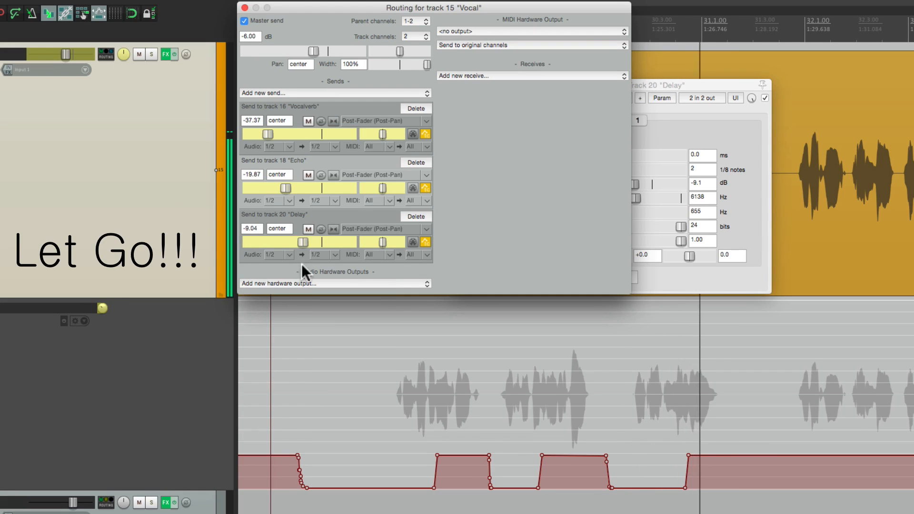
{"action": "left_click_drag", "start_coordinate": [291, 241], "coordinate": [211, 247]}
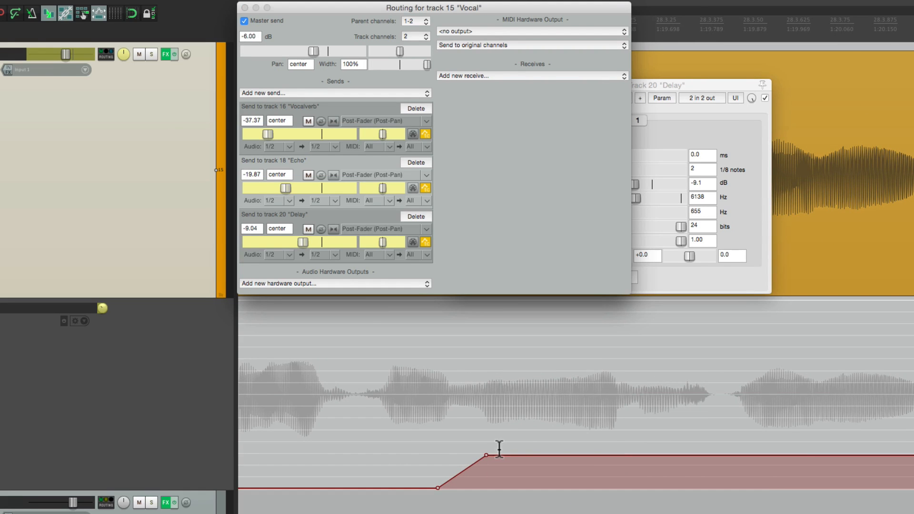
Shift-drag the ramp's top point slightly later, ignoring snap, and audition the throw.
{"action": "left_click", "coordinate": [368, 433]}
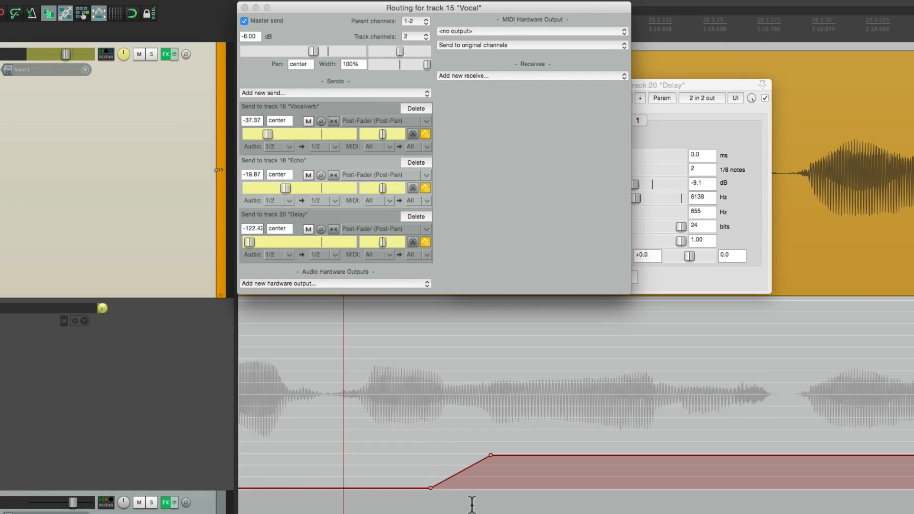
{"action": "key", "text": "shift"}
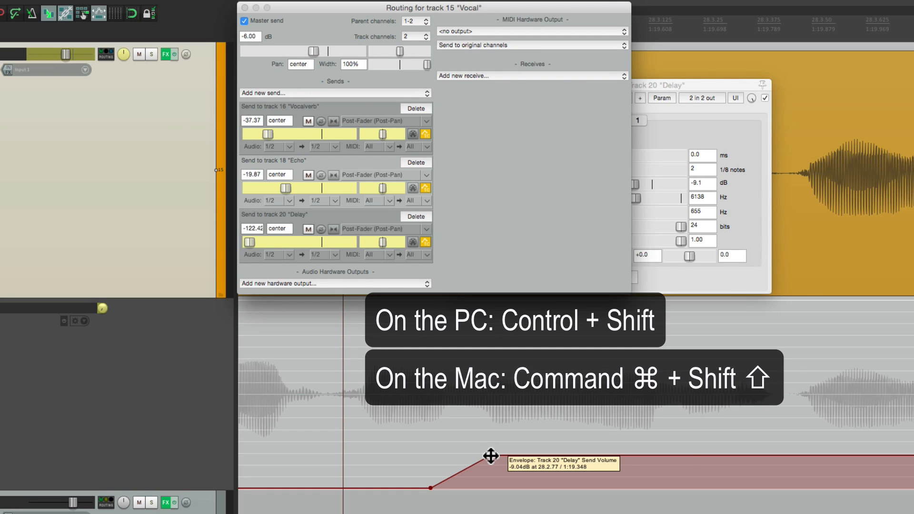
{"action": "mouse_move", "coordinate": [491, 457]}
{"action": "left_mouse_down"}
{"action": "mouse_move", "coordinate": [514, 391]}
{"action": "mouse_move", "coordinate": [477, 466]}
{"action": "left_mouse_up"}
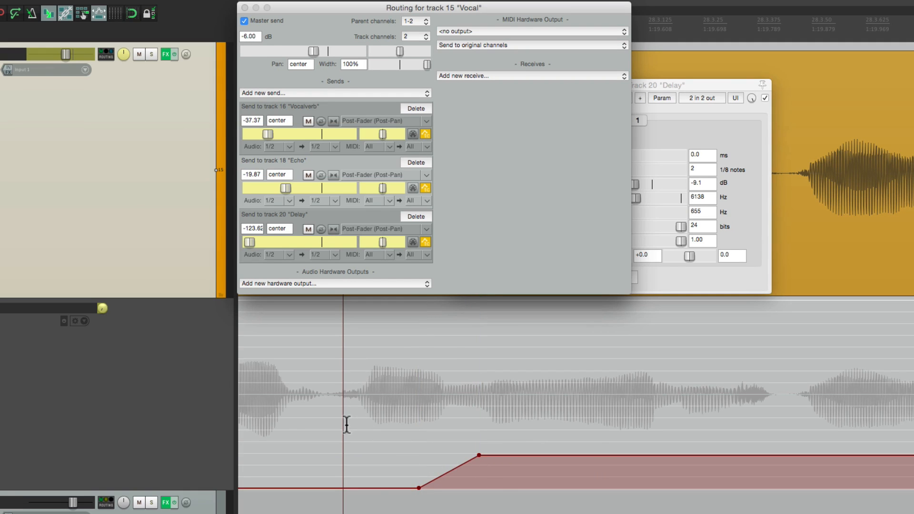
{"action": "key", "text": "space"}
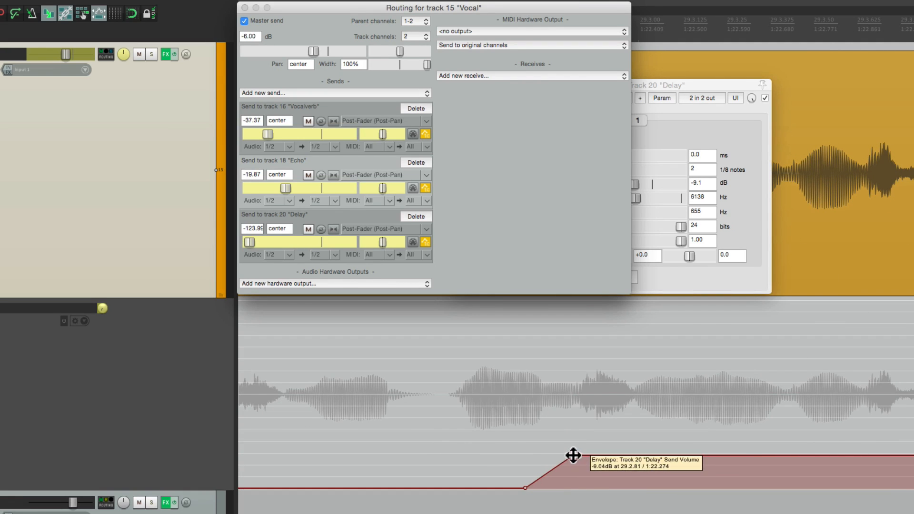
Nudge the ramp's bottom and top points so it starts a little later, then listen again.
{"action": "left_click_drag", "start_coordinate": [525, 489], "coordinate": [526, 488]}
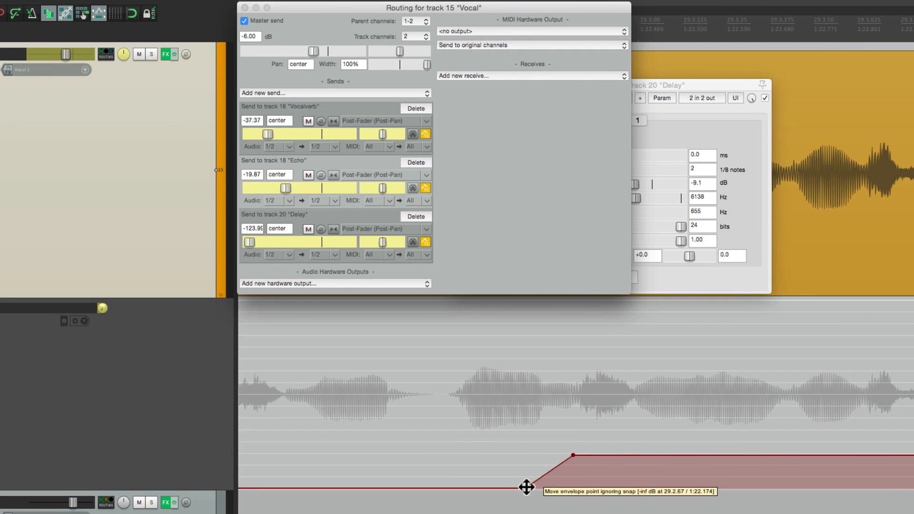
{"action": "left_click_drag", "start_coordinate": [574, 456], "coordinate": [554, 458]}
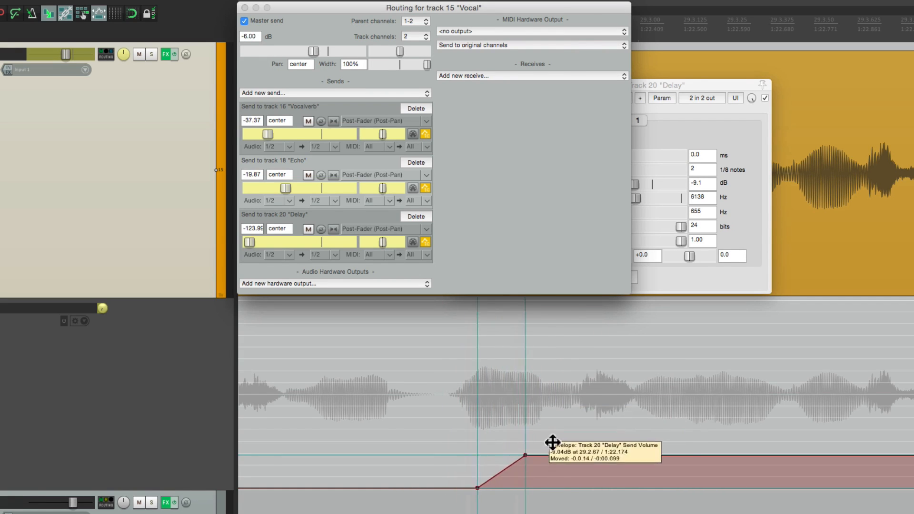
{"action": "left_click_drag", "start_coordinate": [545, 406], "coordinate": [570, 447]}
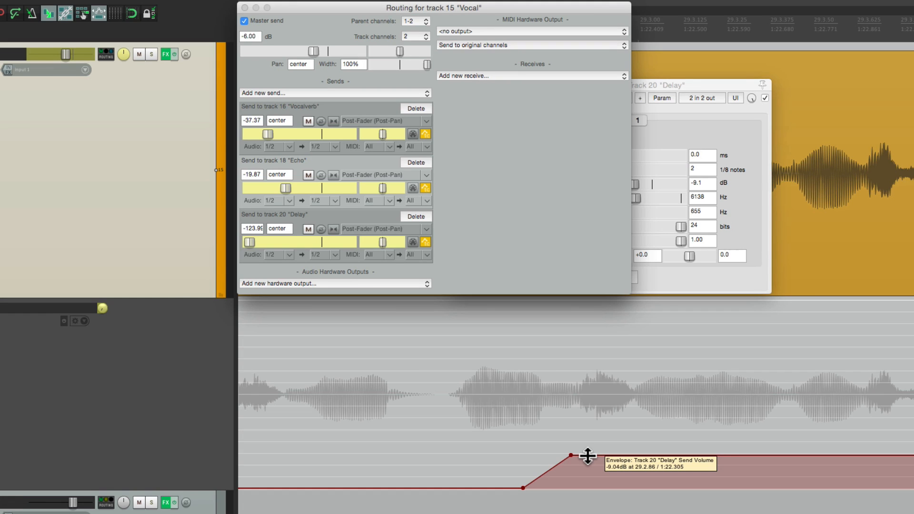
{"action": "left_click", "coordinate": [416, 379]}
{"action": "key", "text": "space"}
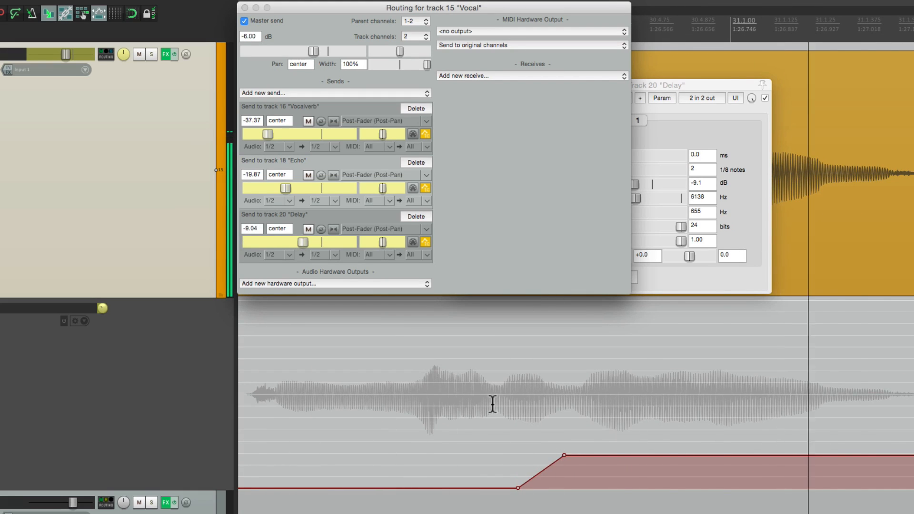
{"action": "scroll", "coordinate": [499, 397], "scroll_direction": "down", "scroll_amount": 3}
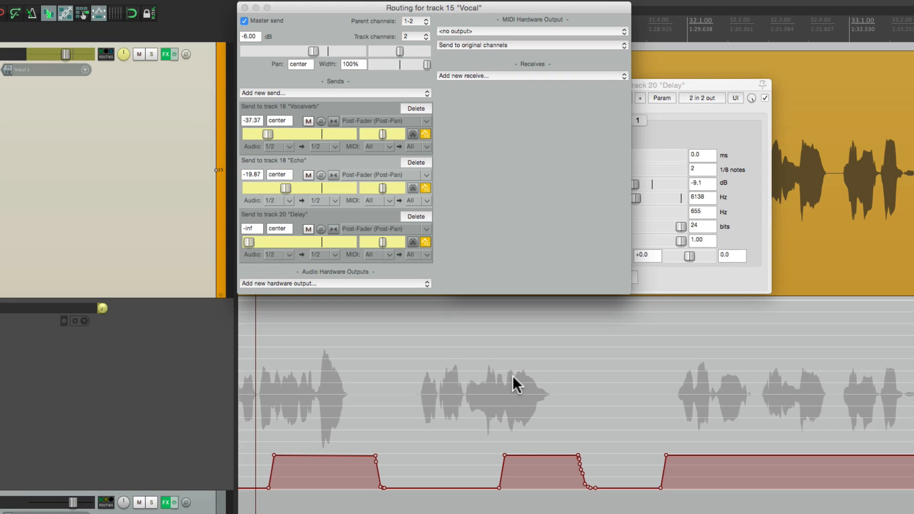
{"action": "scroll", "coordinate": [516, 384], "scroll_direction": "down", "scroll_amount": 3}
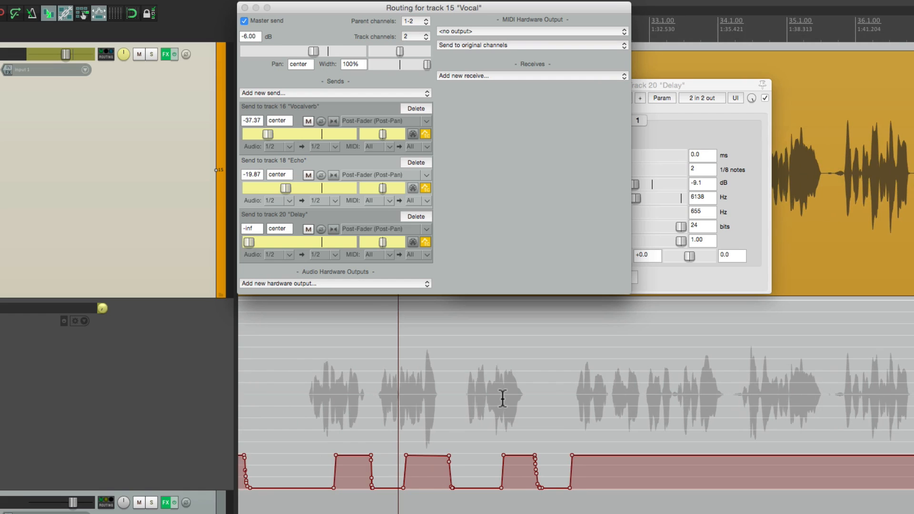
{"action": "scroll", "coordinate": [442, 398], "scroll_direction": "up", "scroll_amount": 2}
{"action": "scroll", "coordinate": [442, 399], "scroll_direction": "up", "scroll_amount": 2}
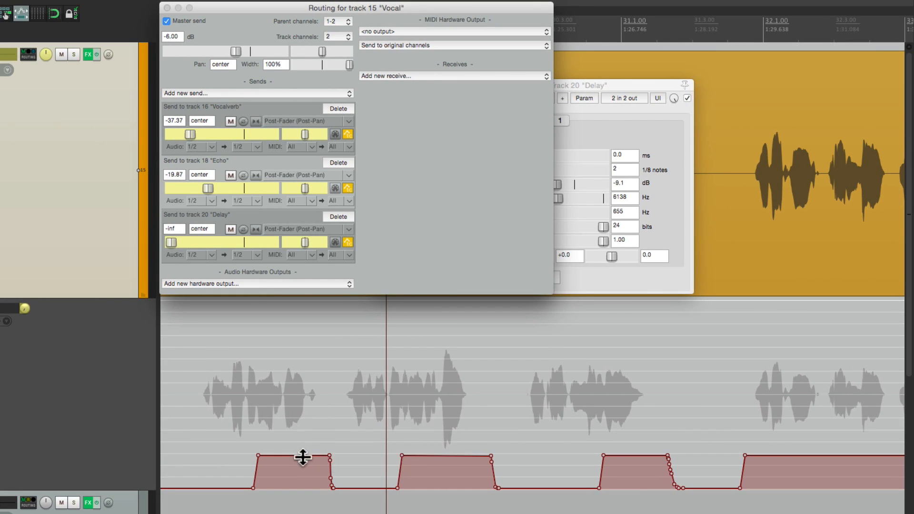
Raise the first echo throw's plateau level and audition it.
{"action": "left_click_drag", "start_coordinate": [301, 455], "coordinate": [301, 447]}
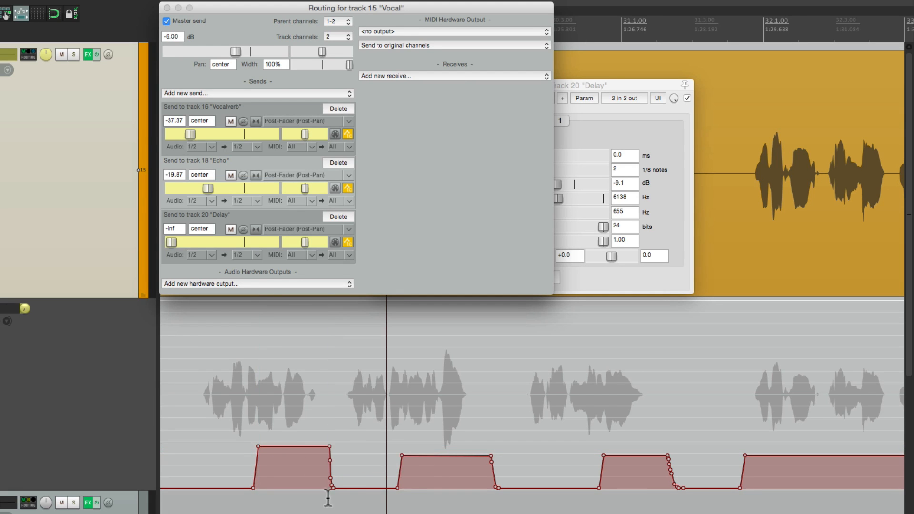
{"action": "left_click", "coordinate": [204, 407]}
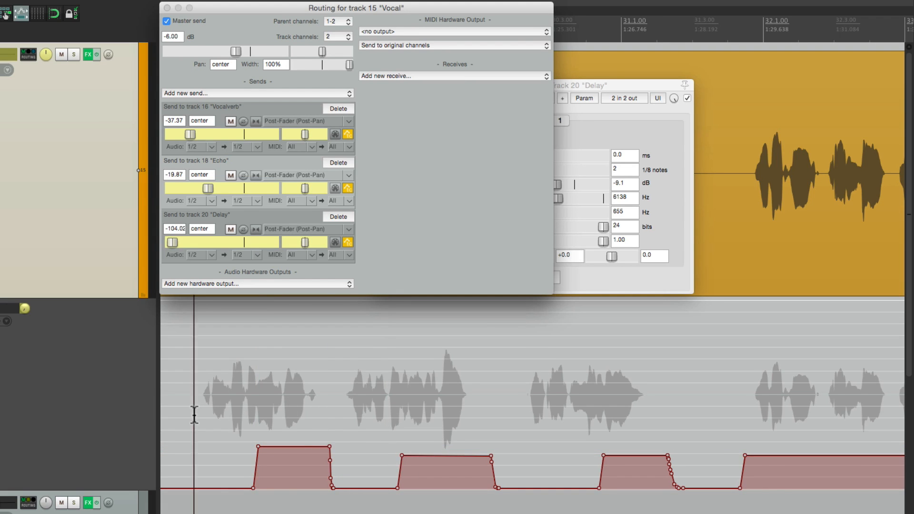
{"action": "key", "text": "space"}
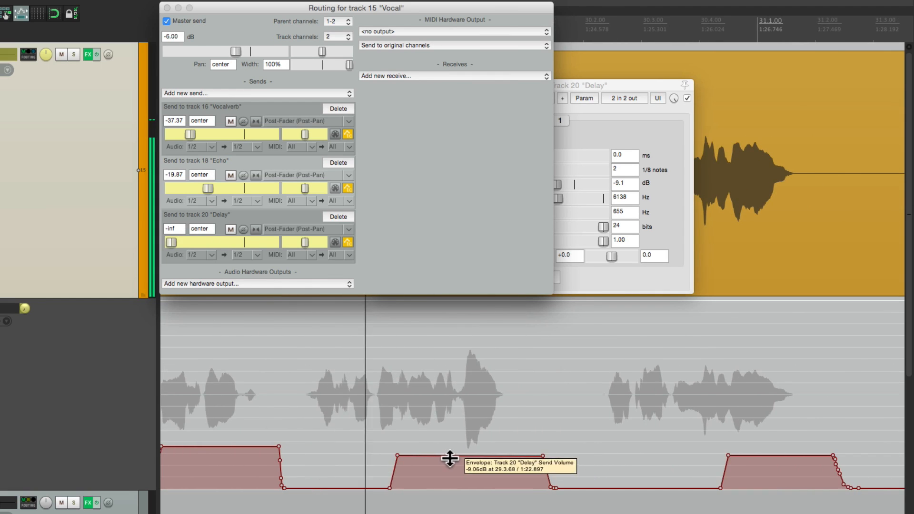
{"action": "key", "text": "space"}
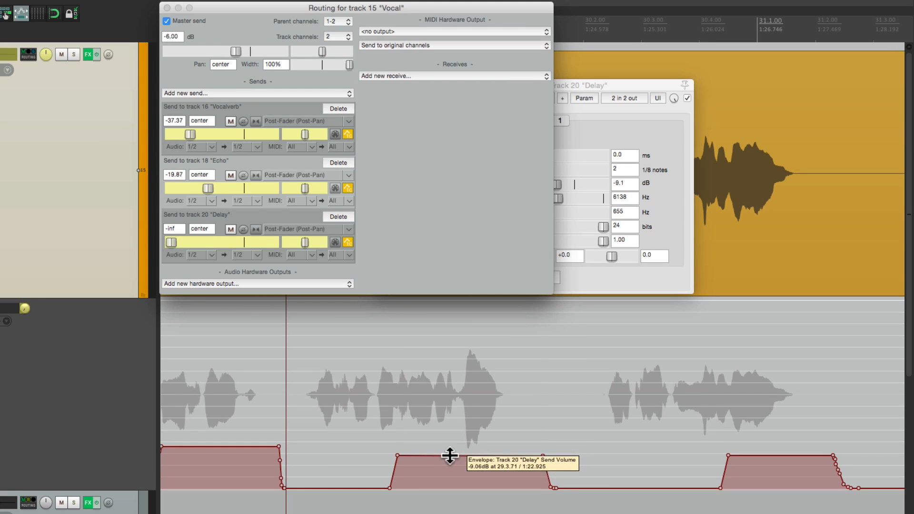
Lower the next two throws to about -11 dB and extend the first throw slightly later.
{"action": "left_click_drag", "start_coordinate": [457, 459], "coordinate": [450, 465]}
{"action": "key", "text": "space"}
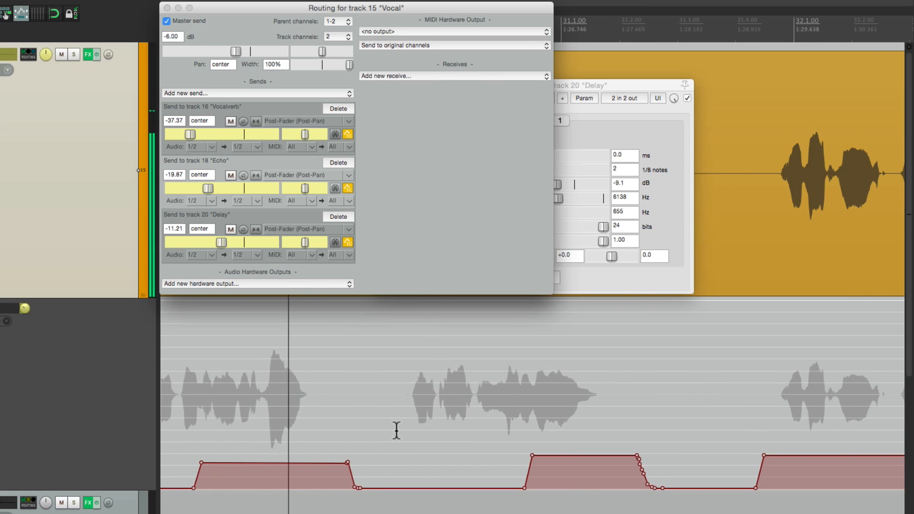
{"action": "left_click_drag", "start_coordinate": [527, 454], "coordinate": [525, 461]}
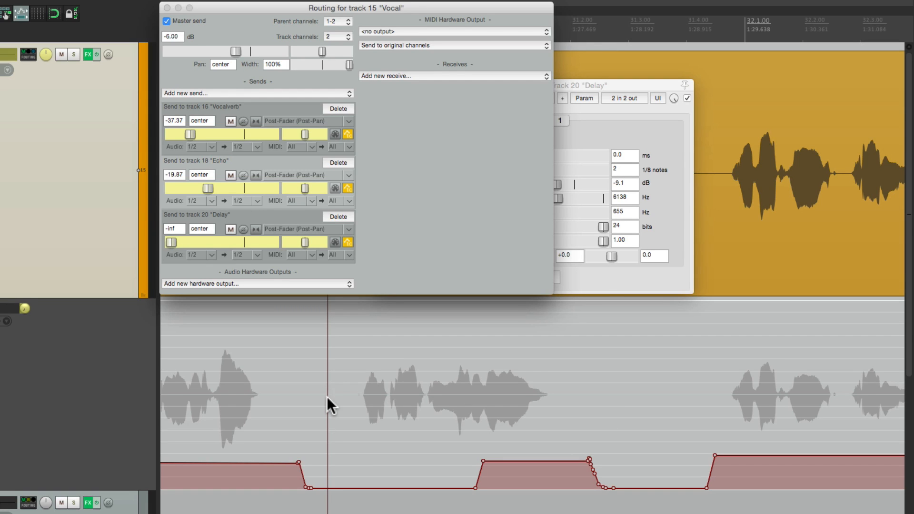
{"action": "key", "text": "space"}
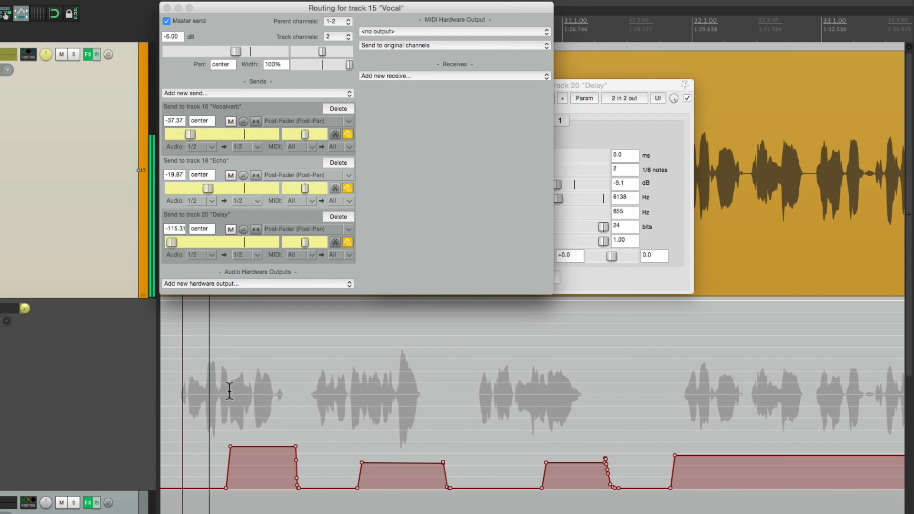
{"action": "left_click_drag", "start_coordinate": [297, 448], "coordinate": [326, 448]}
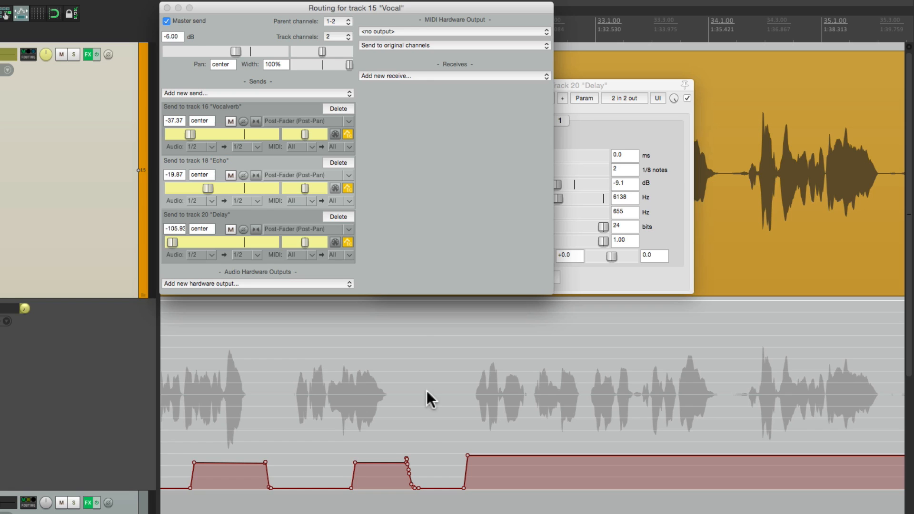
Live-record a new throw, opening the Delay send in a later gap and cutting it to -inf as singing resumes.
{"action": "left_click", "coordinate": [441, 412]}
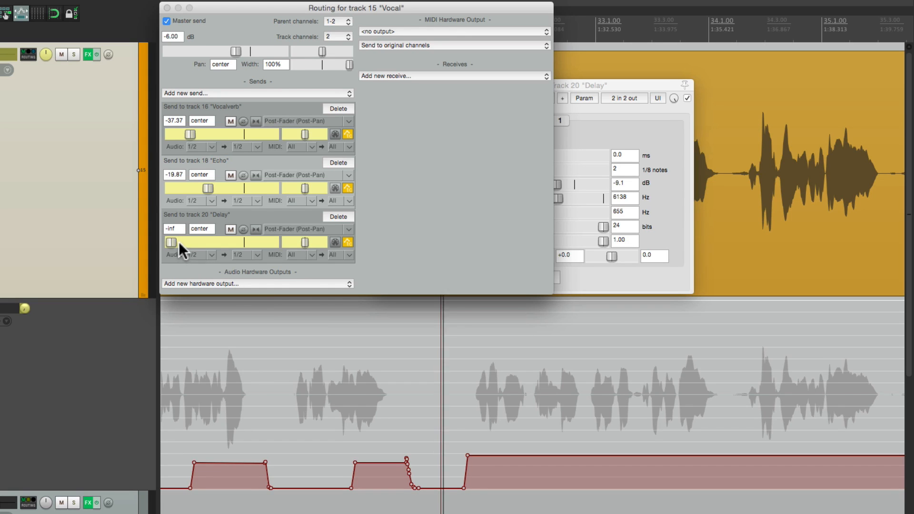
{"action": "key", "text": "space"}
{"action": "mouse_move", "coordinate": [177, 240]}
{"action": "left_mouse_down"}
{"action": "mouse_move", "coordinate": [154, 247]}
{"action": "mouse_move", "coordinate": [223, 241]}
{"action": "left_mouse_up"}
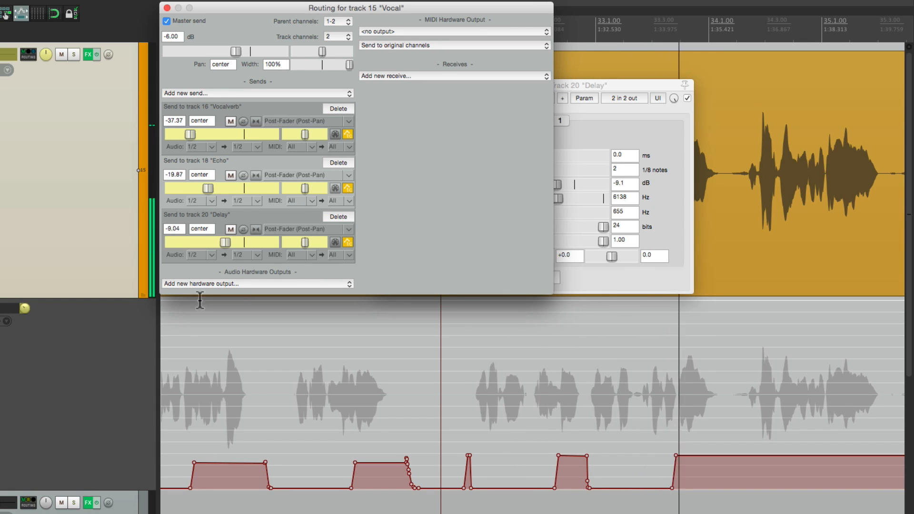
{"action": "left_click_drag", "start_coordinate": [224, 242], "coordinate": [166, 245]}
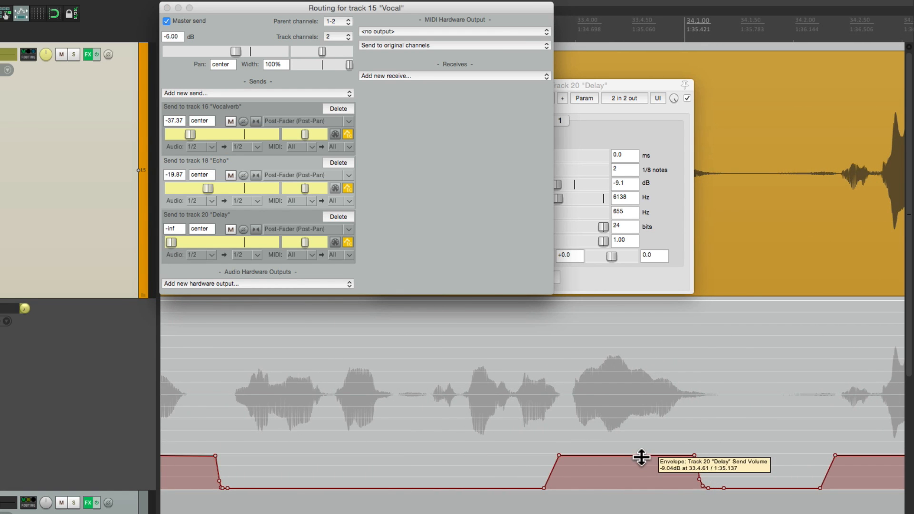
Drag the new throw's plateau down slightly quieter and play it back.
{"action": "left_click_drag", "start_coordinate": [641, 458], "coordinate": [642, 464]}
{"action": "left_click", "coordinate": [459, 425]}
{"action": "key", "text": "space"}
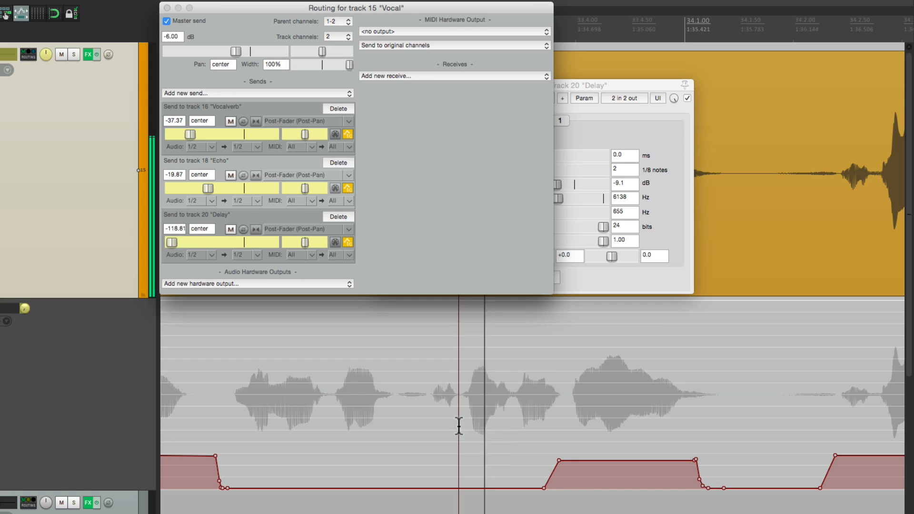